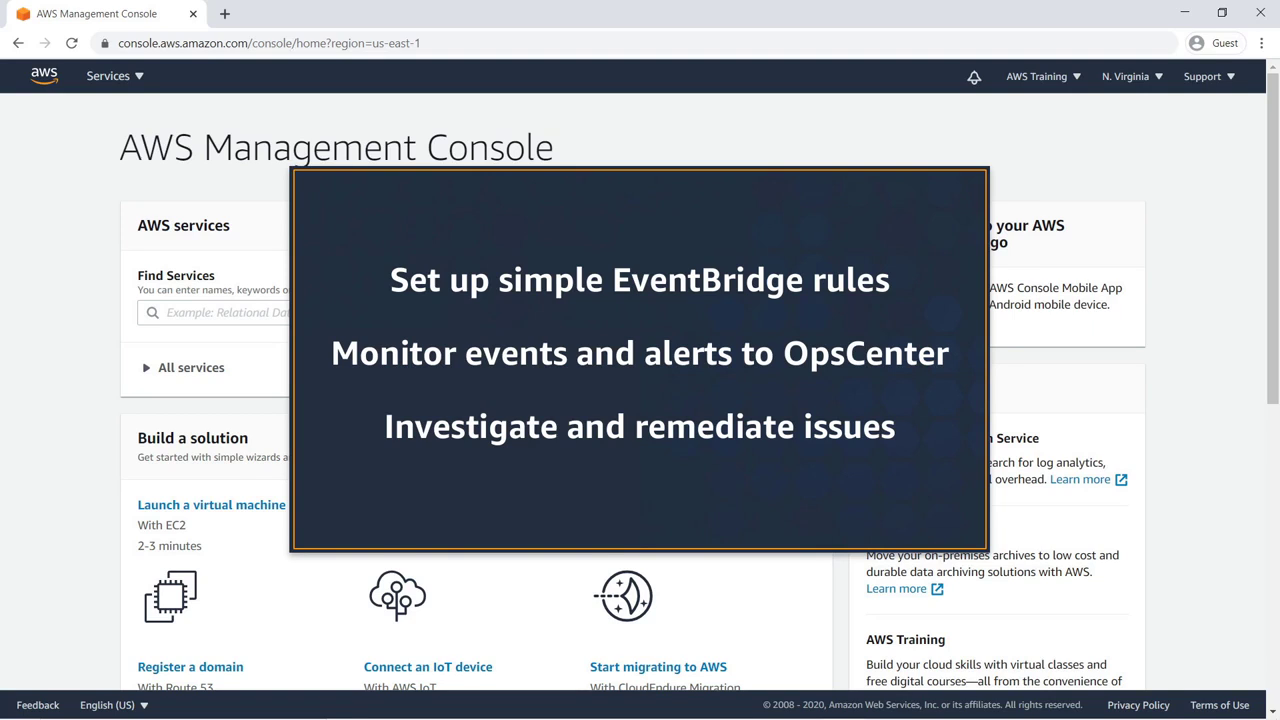
# Find the Systems Manager service and open the list of OpsItems in OpsCenter.
pyautogui.click(172, 313)
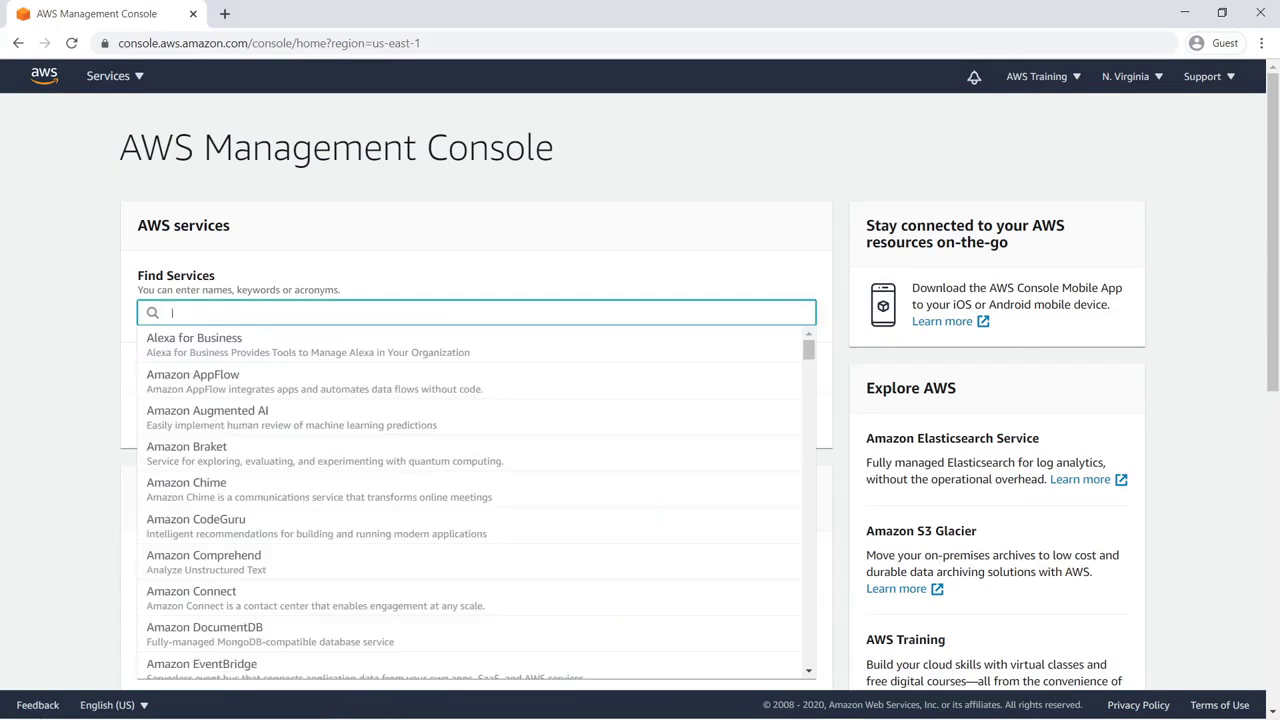
pyautogui.write('systems manager')
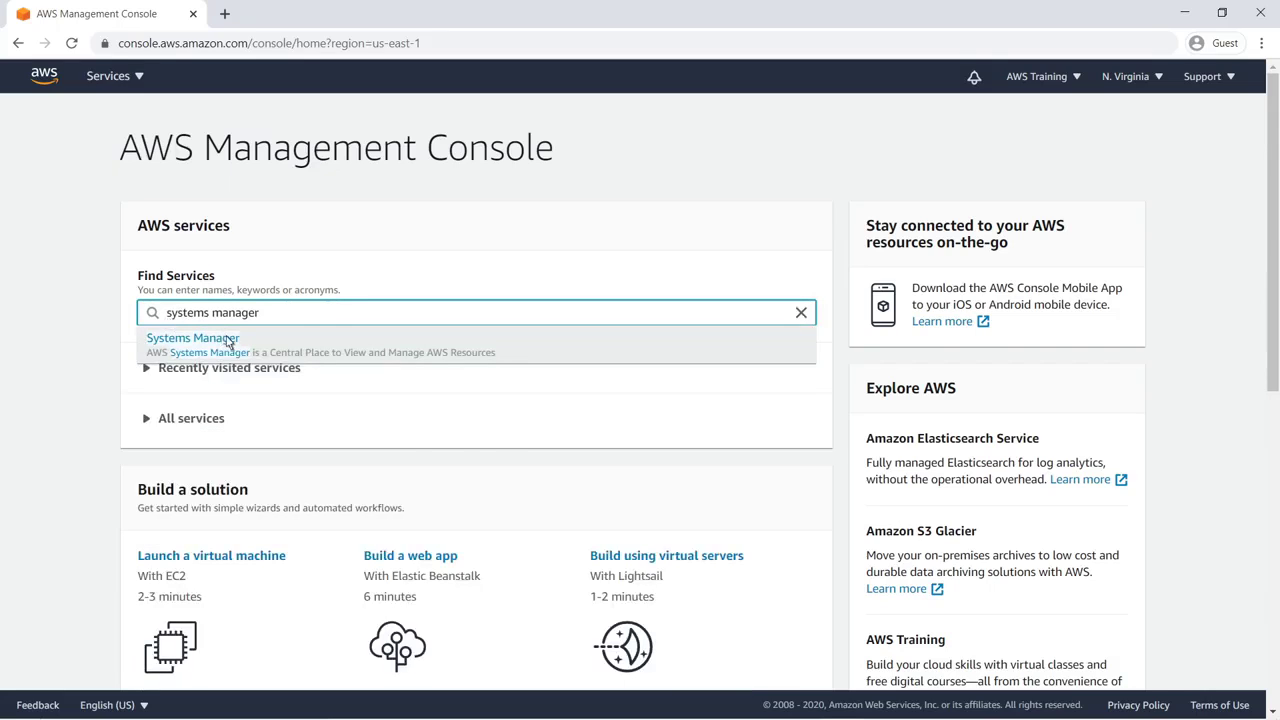
pyautogui.click(234, 342)
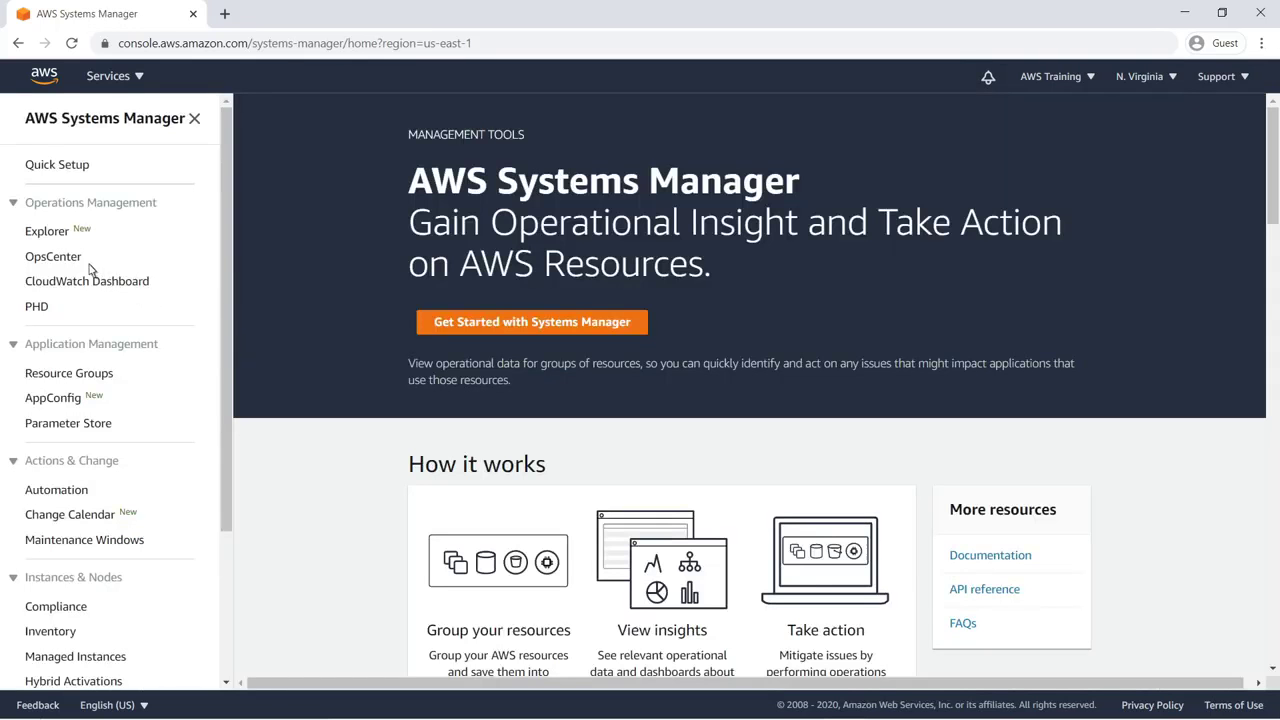
pyautogui.click(82, 262)
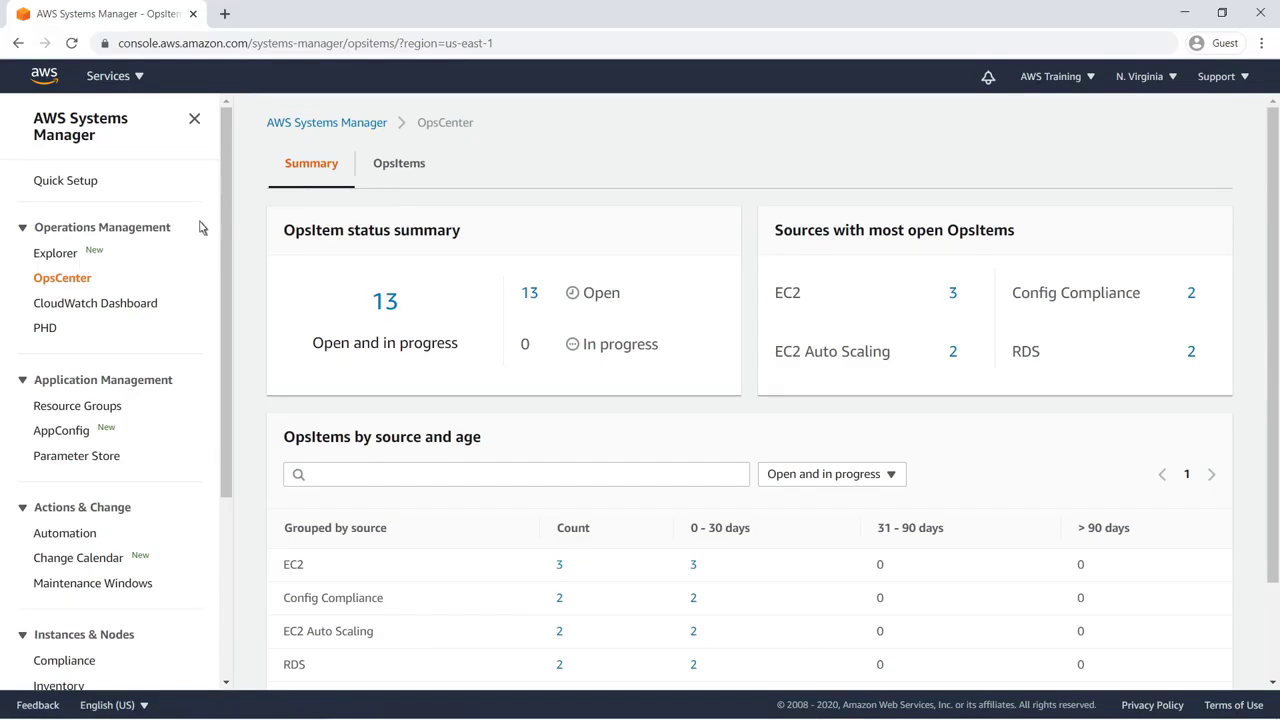
pyautogui.click(380, 170)
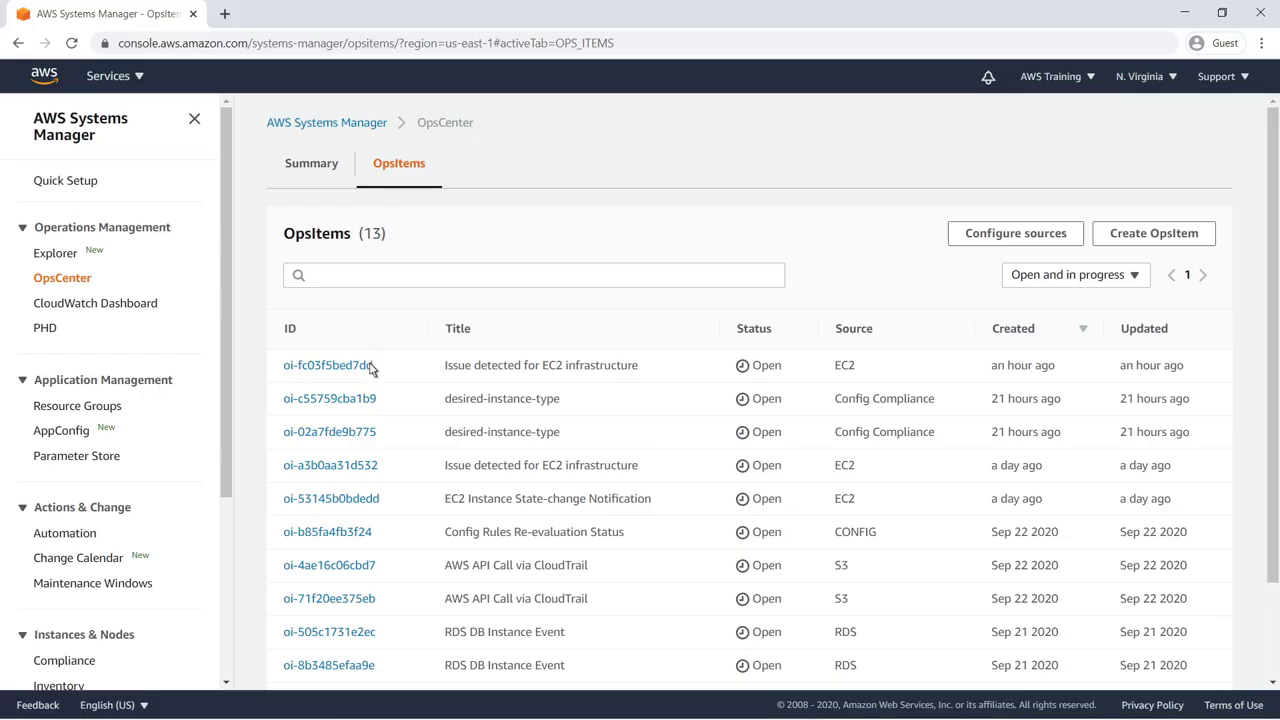
# Open the newest "Issue detected for EC2 infrastructure" OpsItem and review its expanded details and related resources.
pyautogui.click(328, 366)
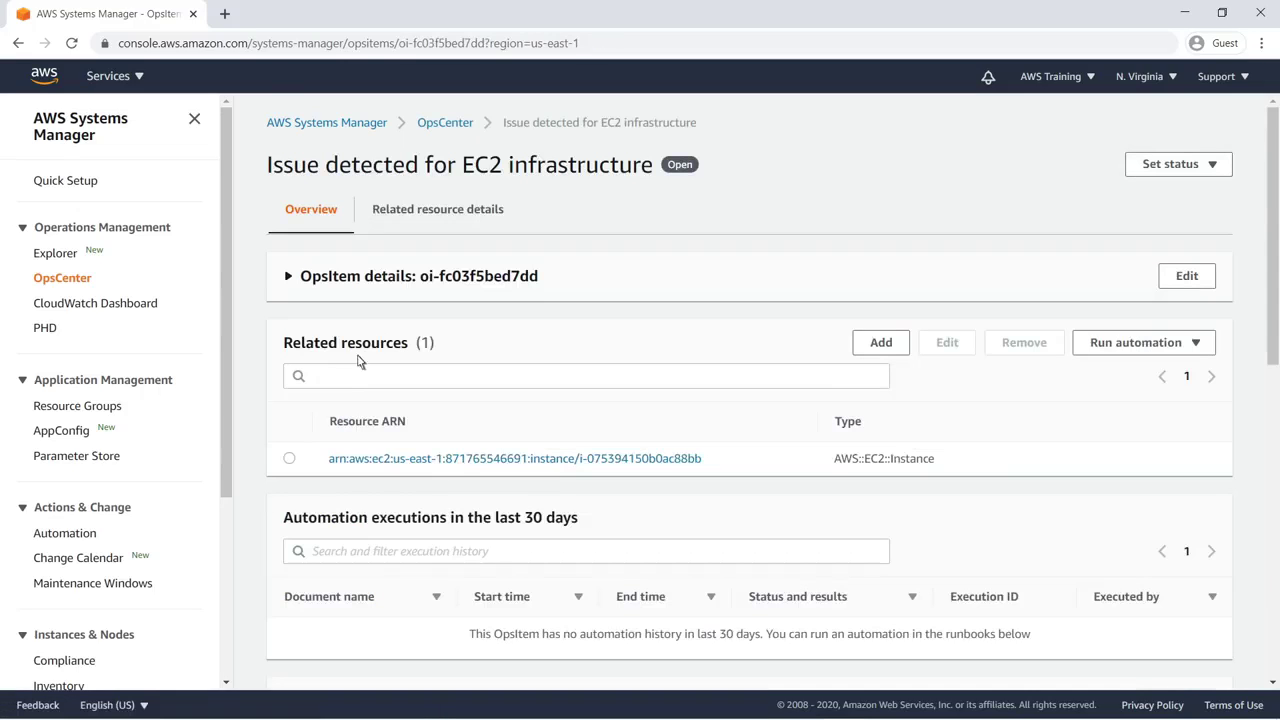
pyautogui.click(289, 279)
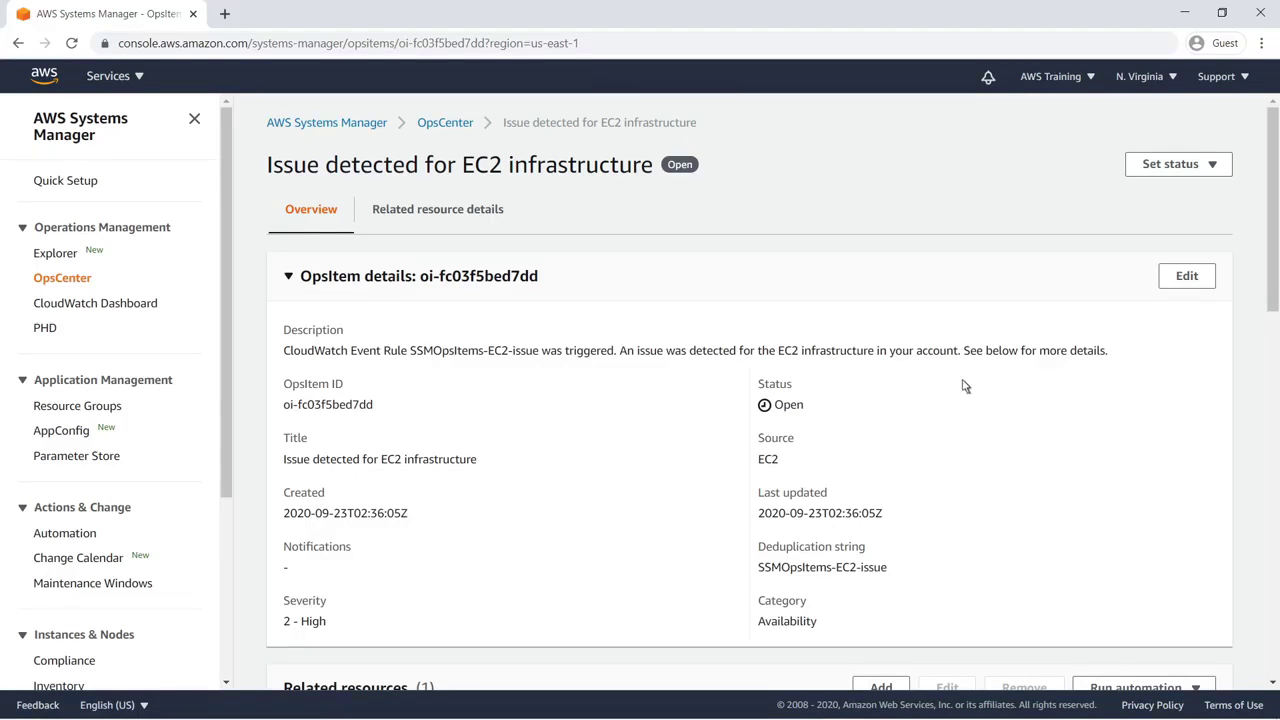
pyautogui.scroll(-1, 1274, 432)
pyautogui.scroll(-3, 1274, 432)
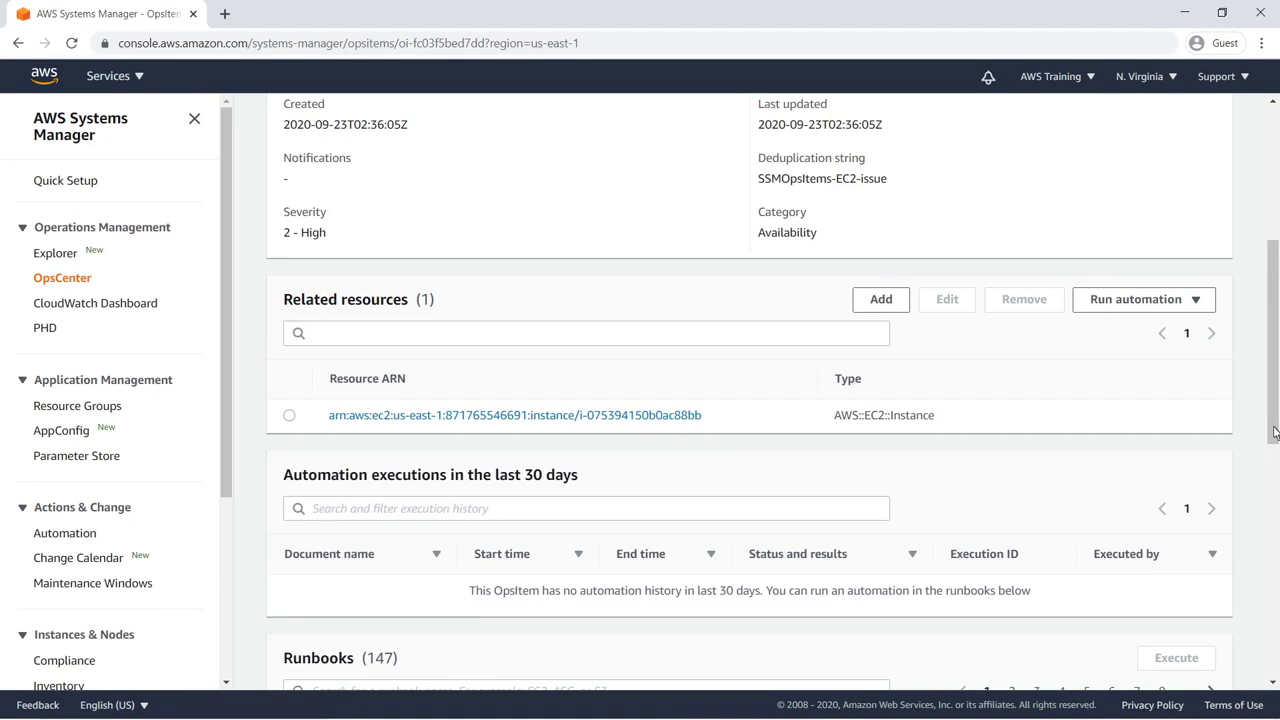
# Execute the associated AWS-RestartEC2Instance automation on the OpsItem's related EC2 instance.
pyautogui.click(289, 417)
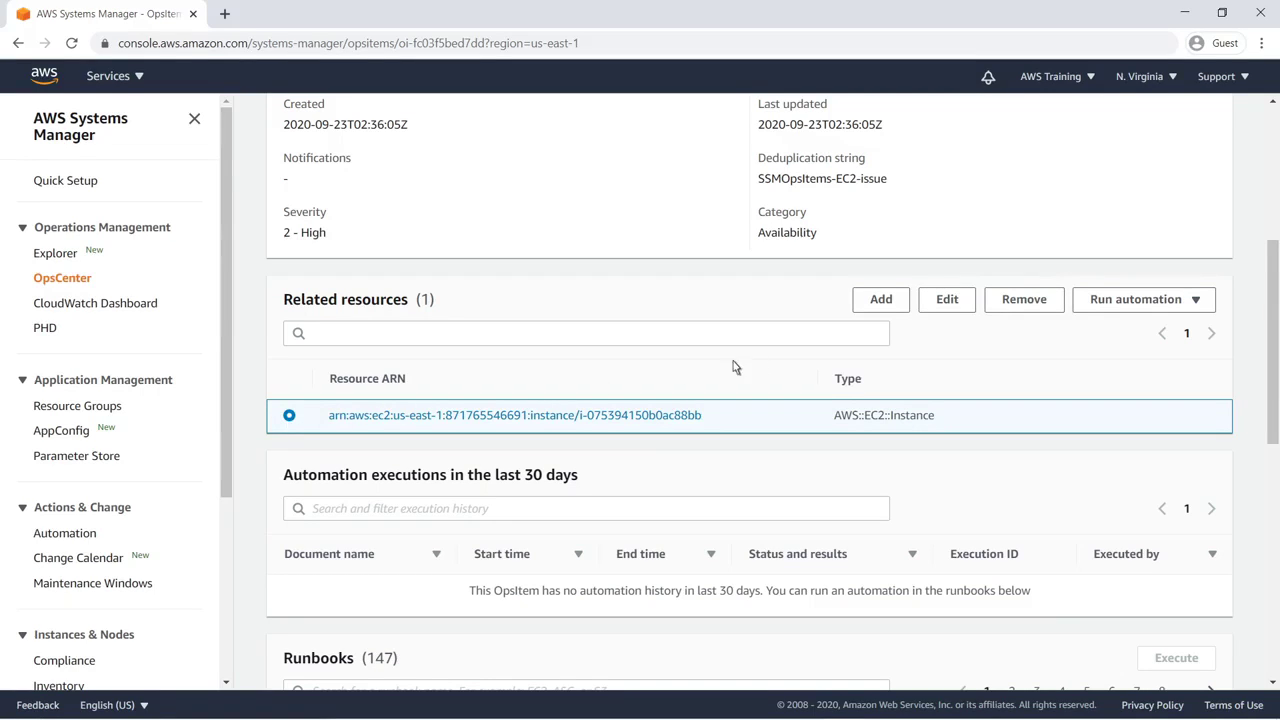
pyautogui.click(1197, 302)
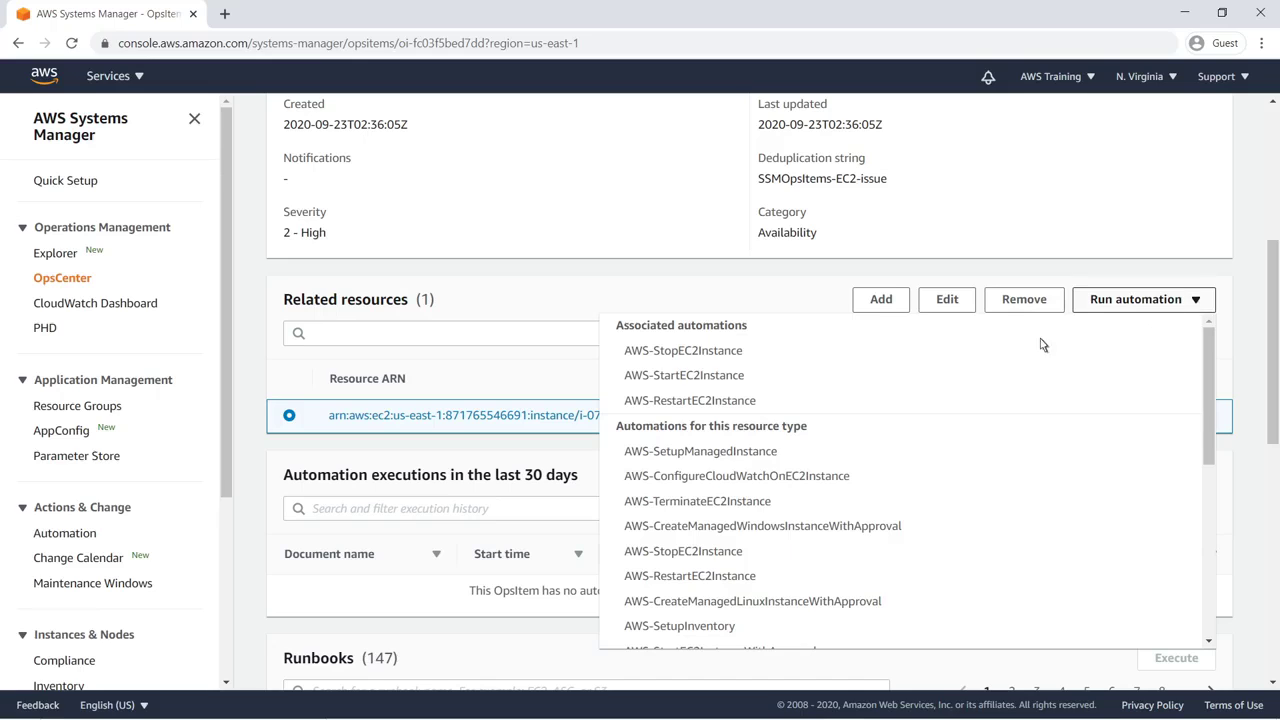
pyautogui.click(763, 404)
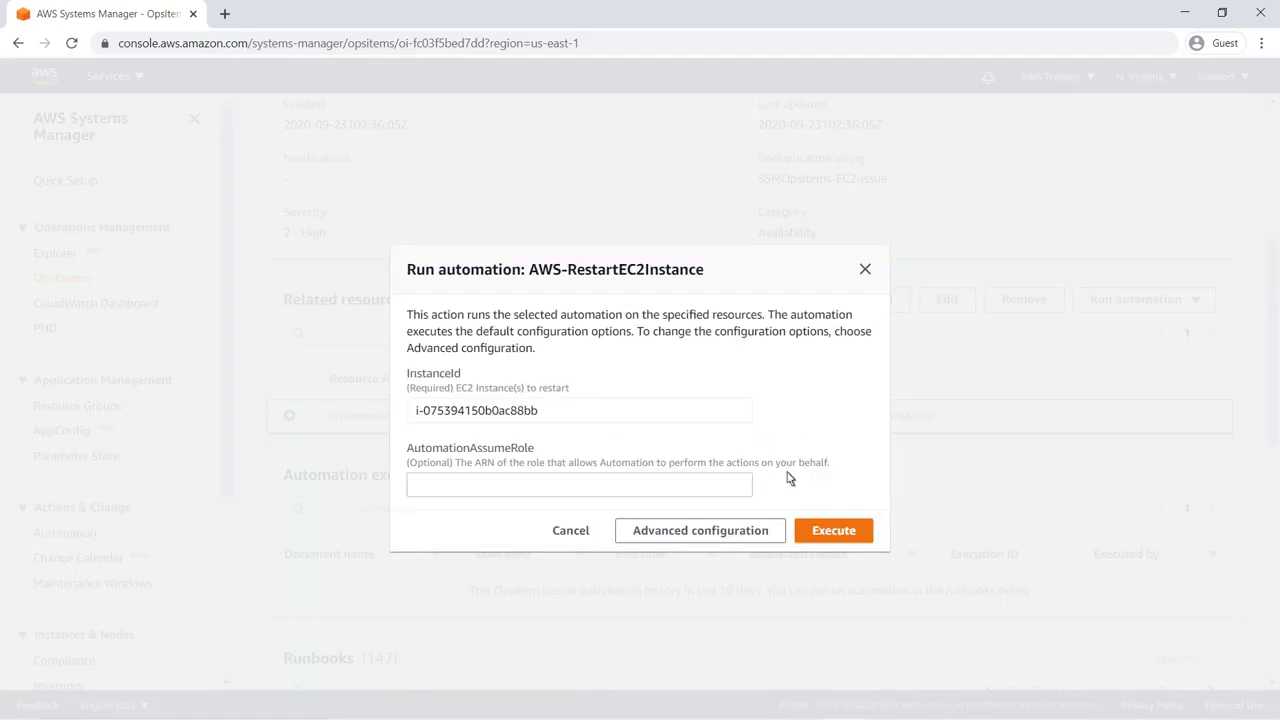
pyautogui.click(833, 531)
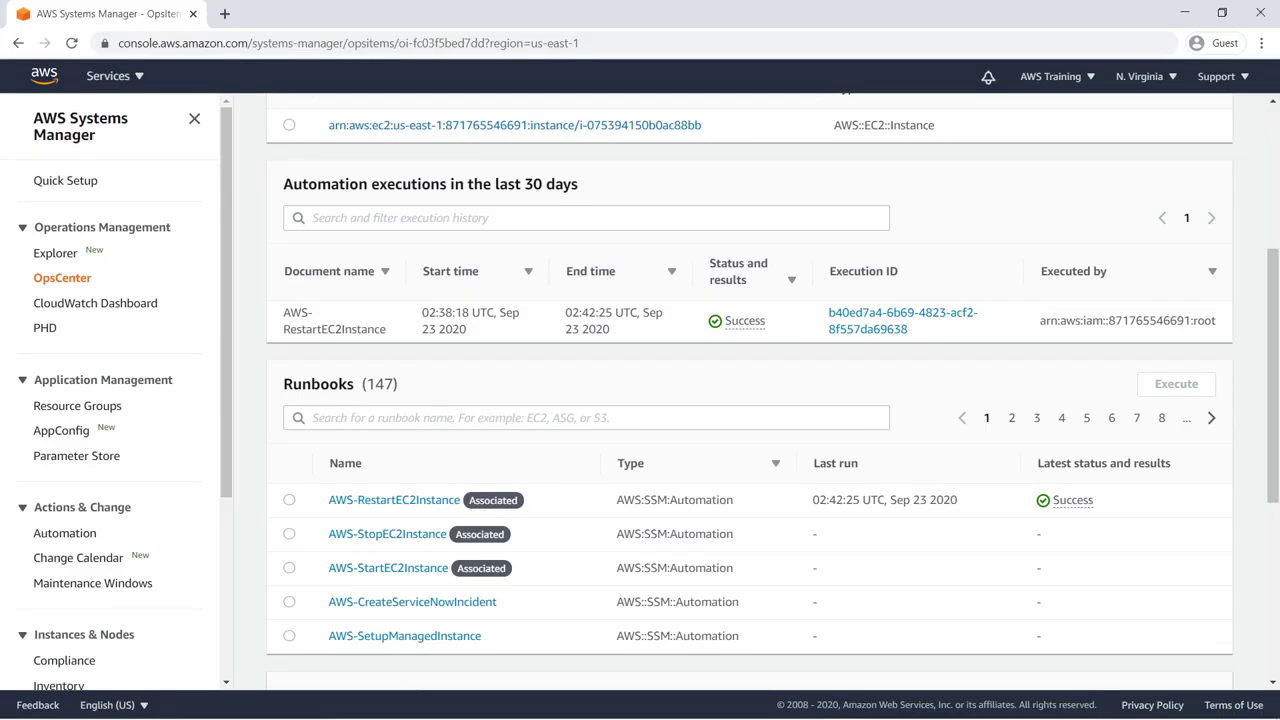
# Find the AWS Config service and examine the instance types allowed by the desired-instance-type rule.
pyautogui.click(140, 80)
pyautogui.write('config')
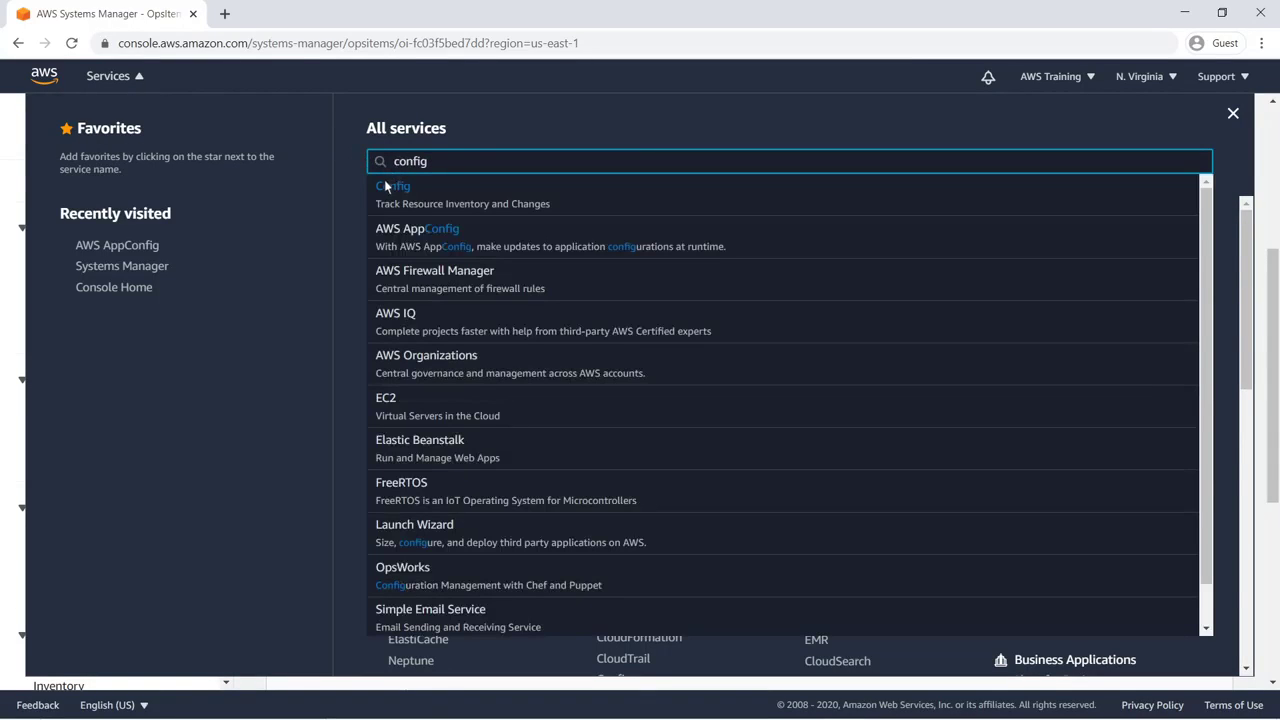
pyautogui.click(379, 187)
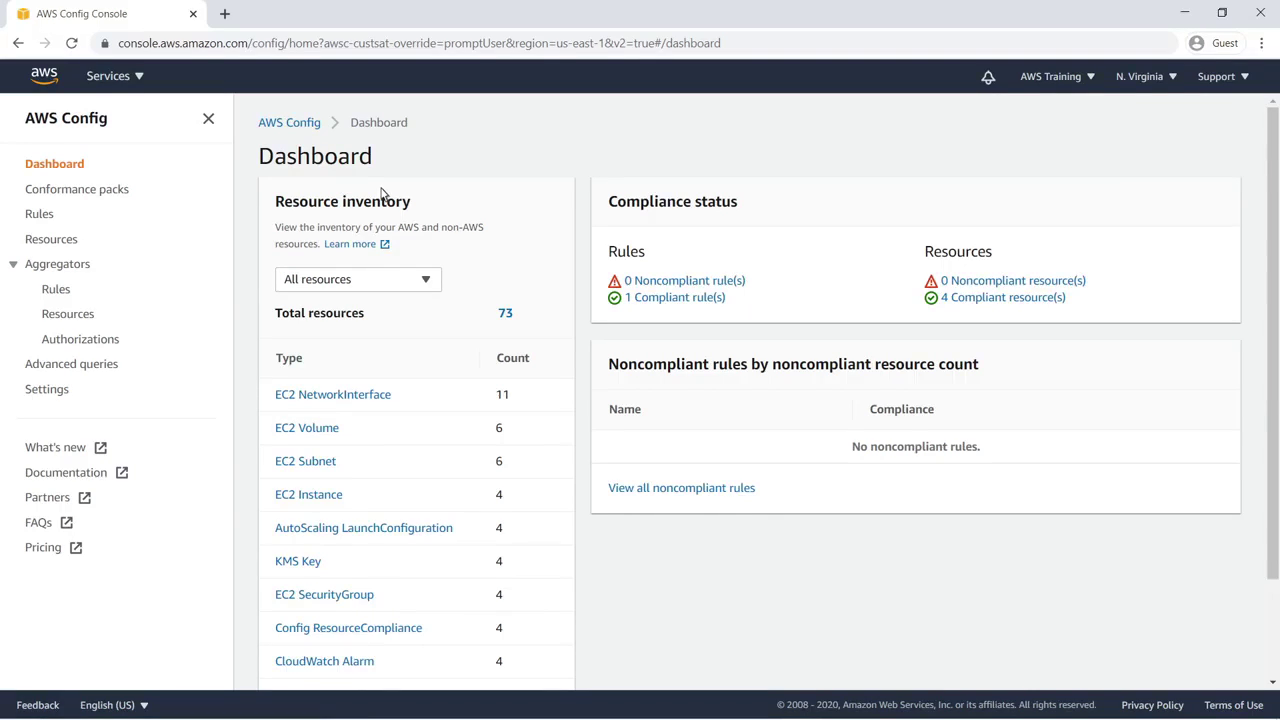
pyautogui.click(40, 215)
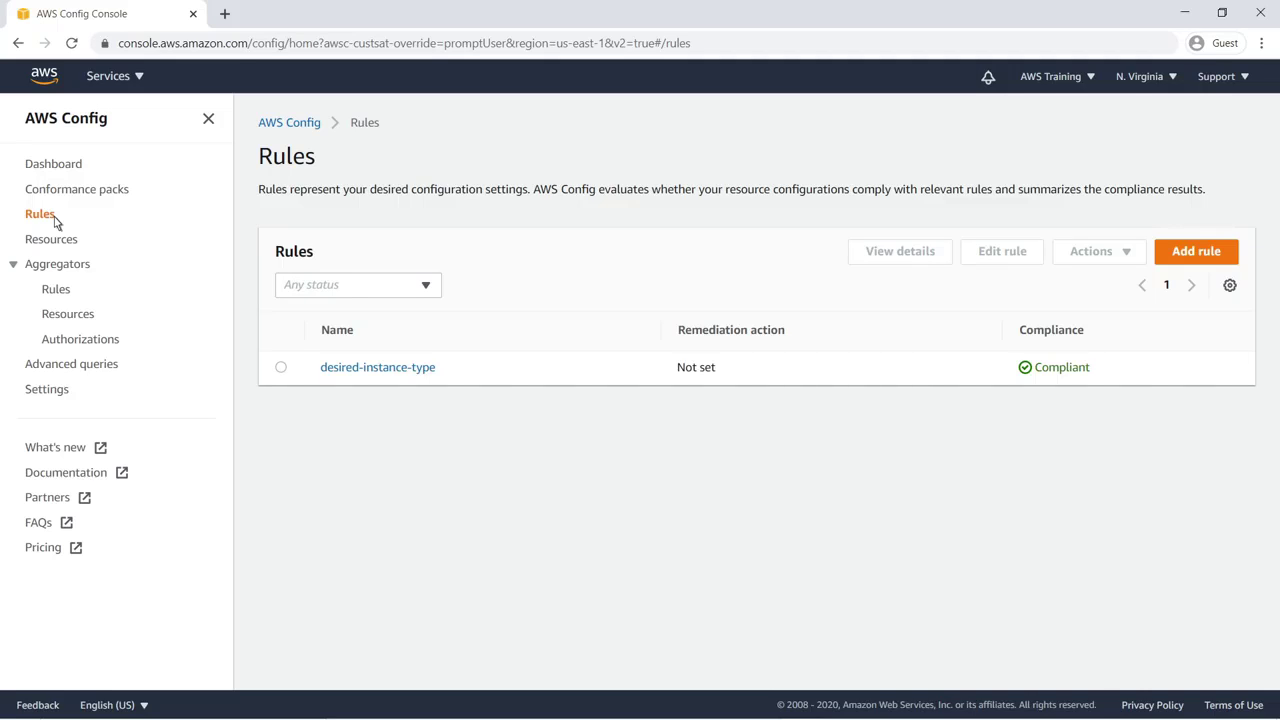
pyautogui.click(325, 372)
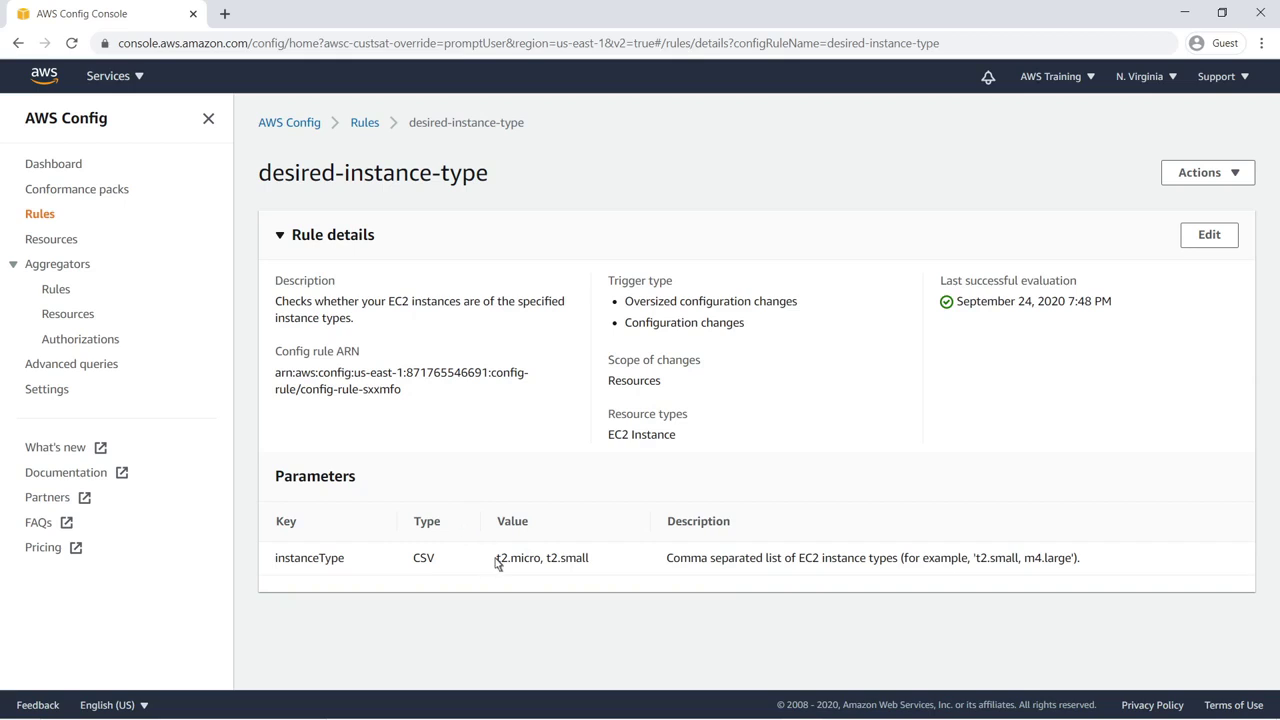
pyautogui.moveTo(497, 560); pyautogui.dragTo(590, 560)
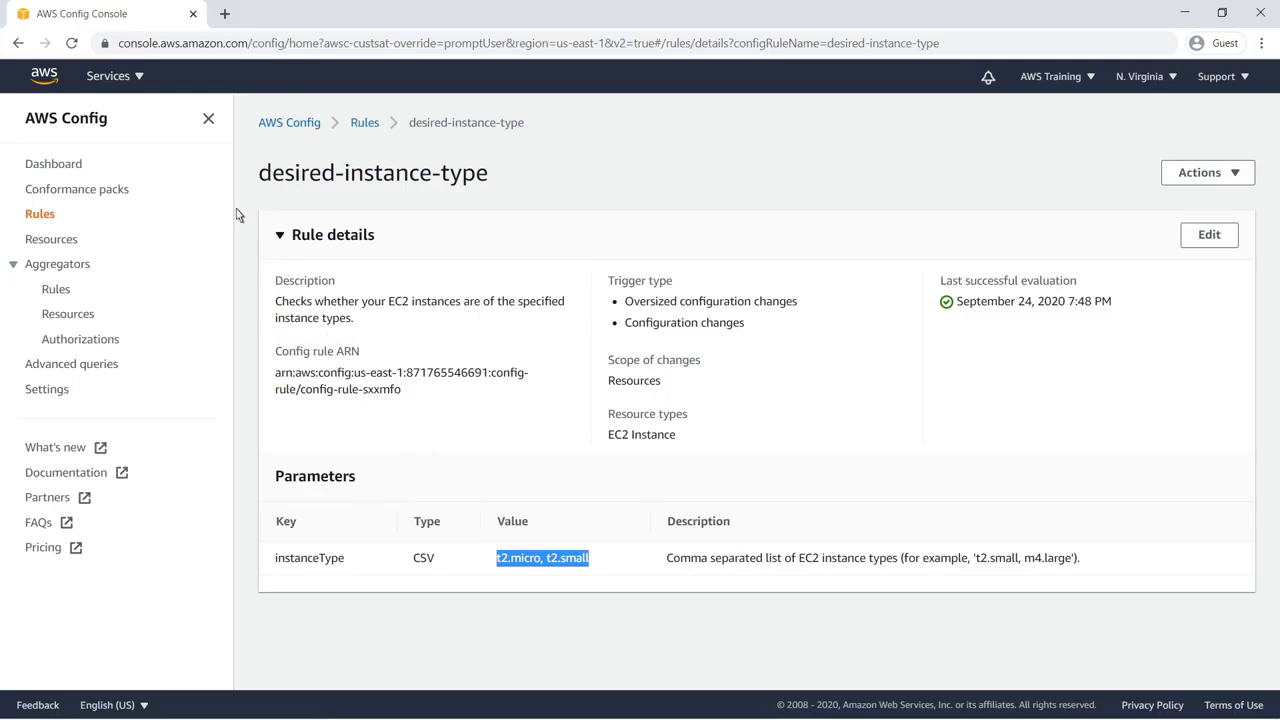
# Switch to the Amazon EventBridge service and start creating a new rule.
pyautogui.click(112, 76)
pyautogui.write('amazon eventbridge')
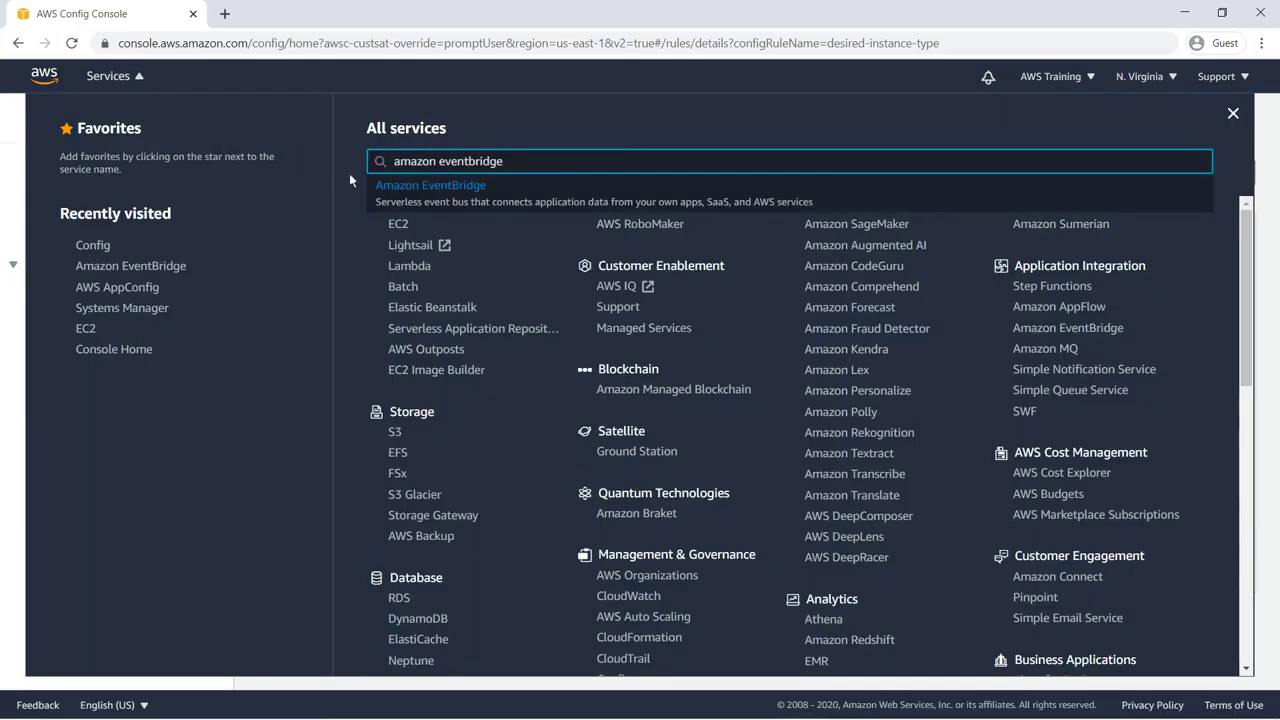
pyautogui.click(430, 186)
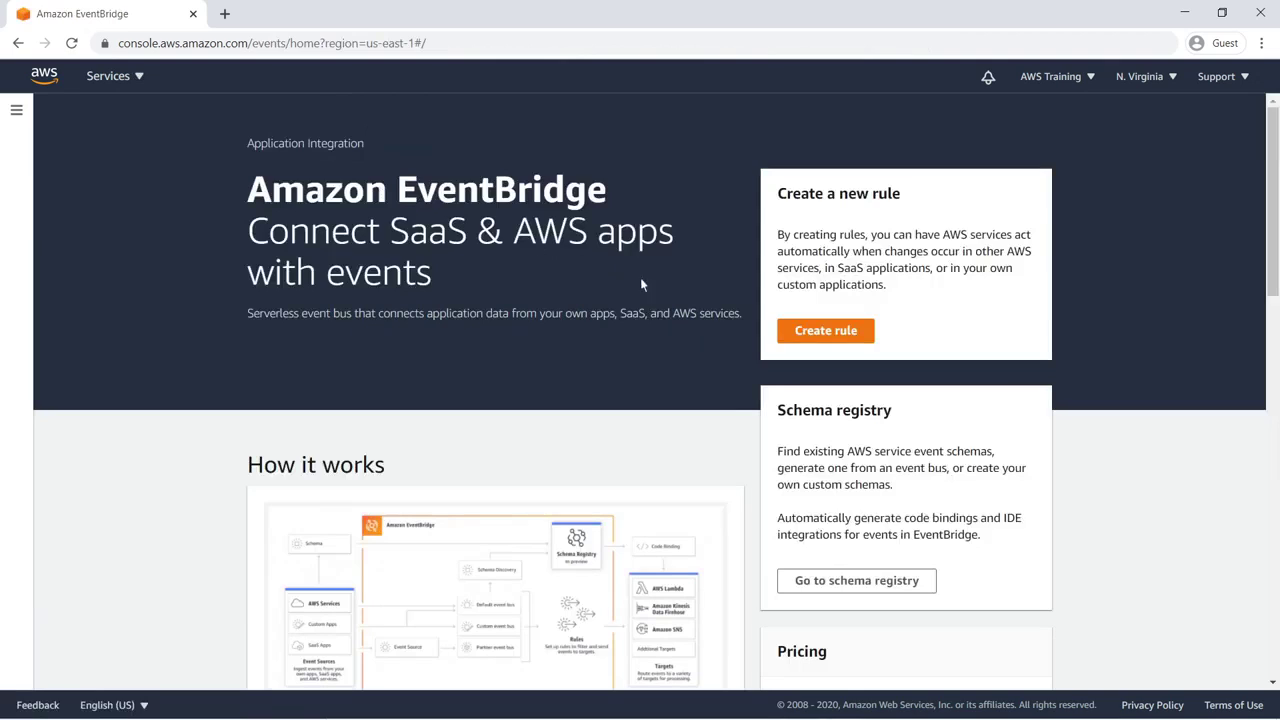
pyautogui.click(797, 335)
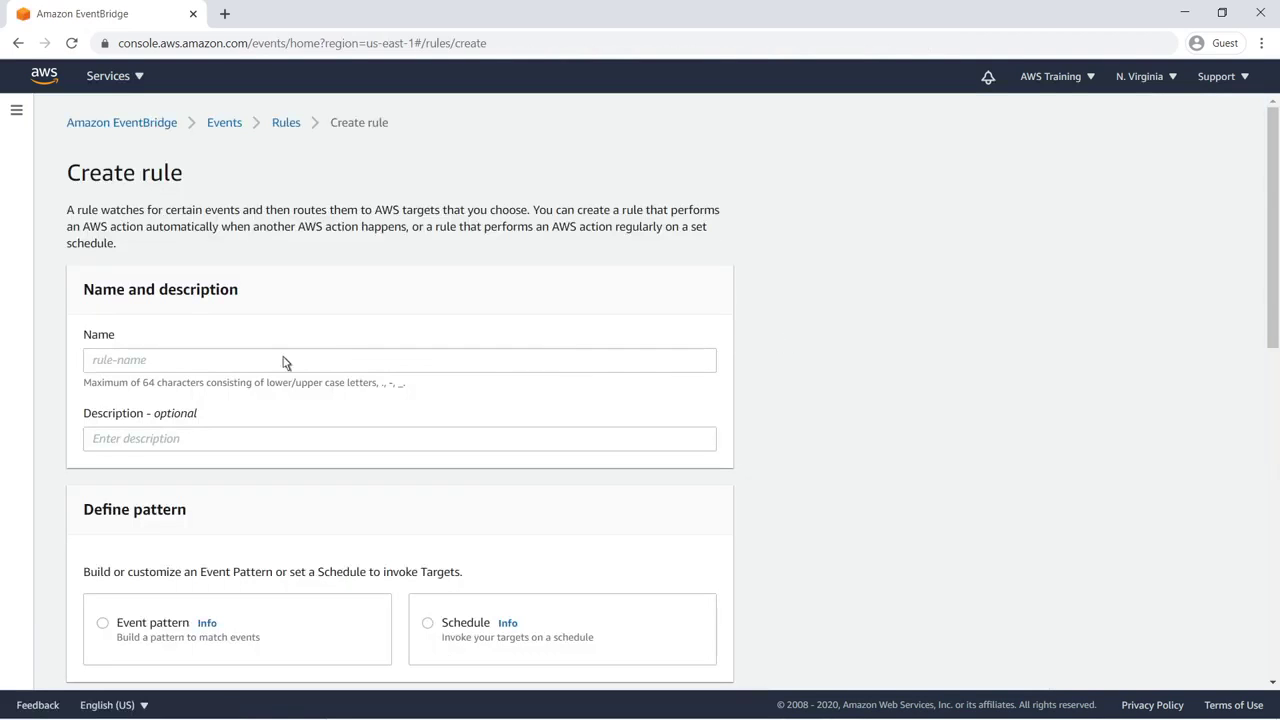
# Name the rule Config-EC2InstanceSizeCompliance and describe it as "Rule for SSM OpsCenter to create OpsItems for non-compliant EC2 Instance sizes".
pyautogui.click(96, 366)
pyautogui.write('Config-EC2InstanceSizeCom')
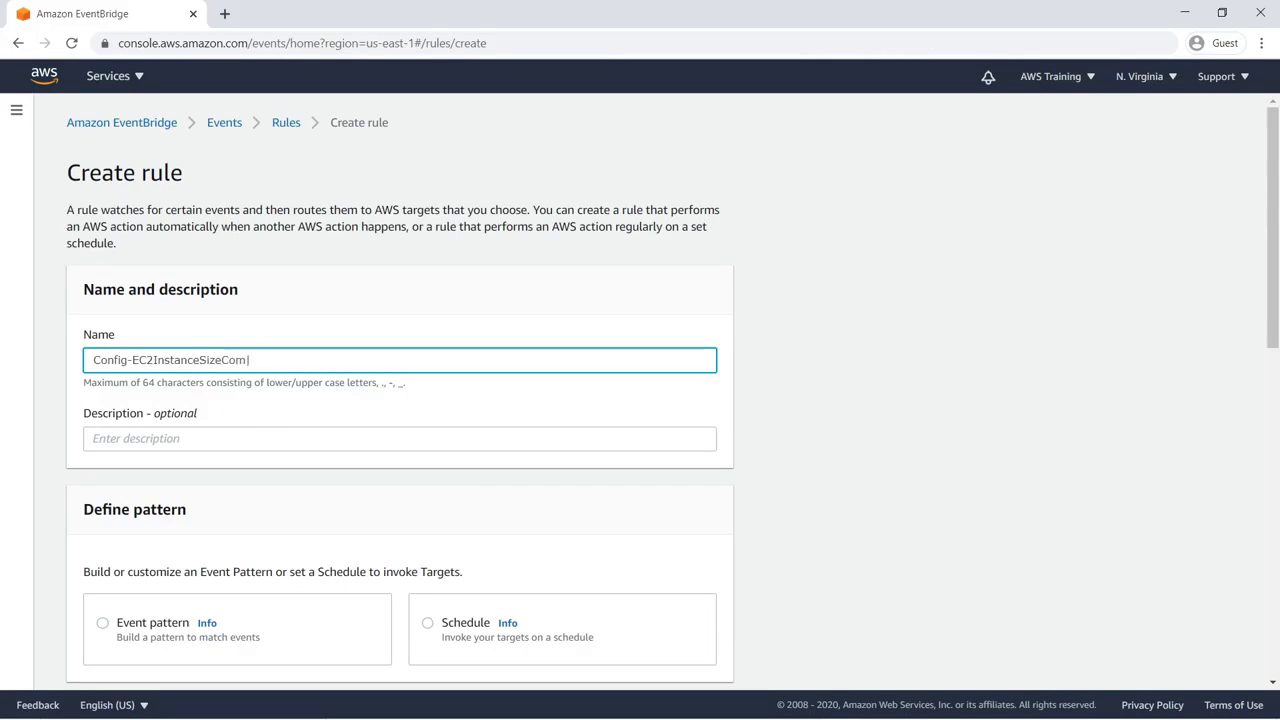
pyautogui.write('pliance')
pyautogui.press('Tab')
pyautogui.write('Rule for SSM OpsCenter...')
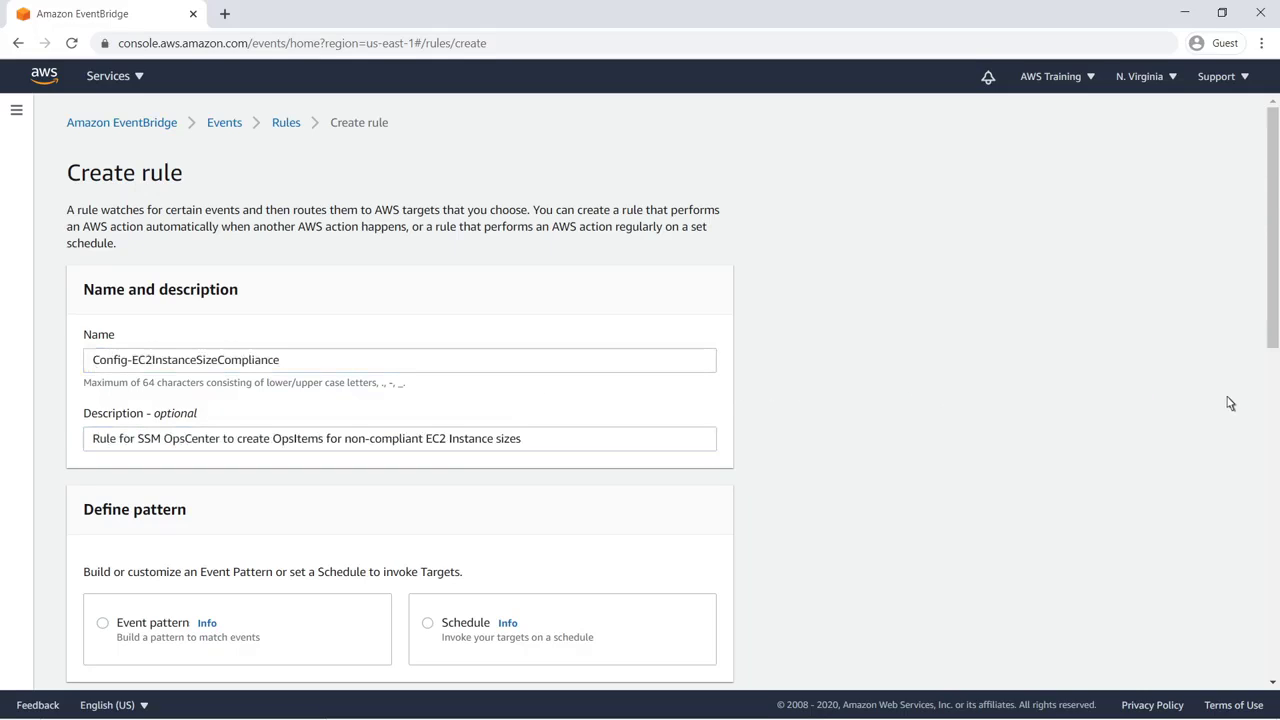
# Define the rule with an event pattern, using a pre-defined pattern by service with AWS as the service provider.
pyautogui.scroll(-1, 1274, 405)
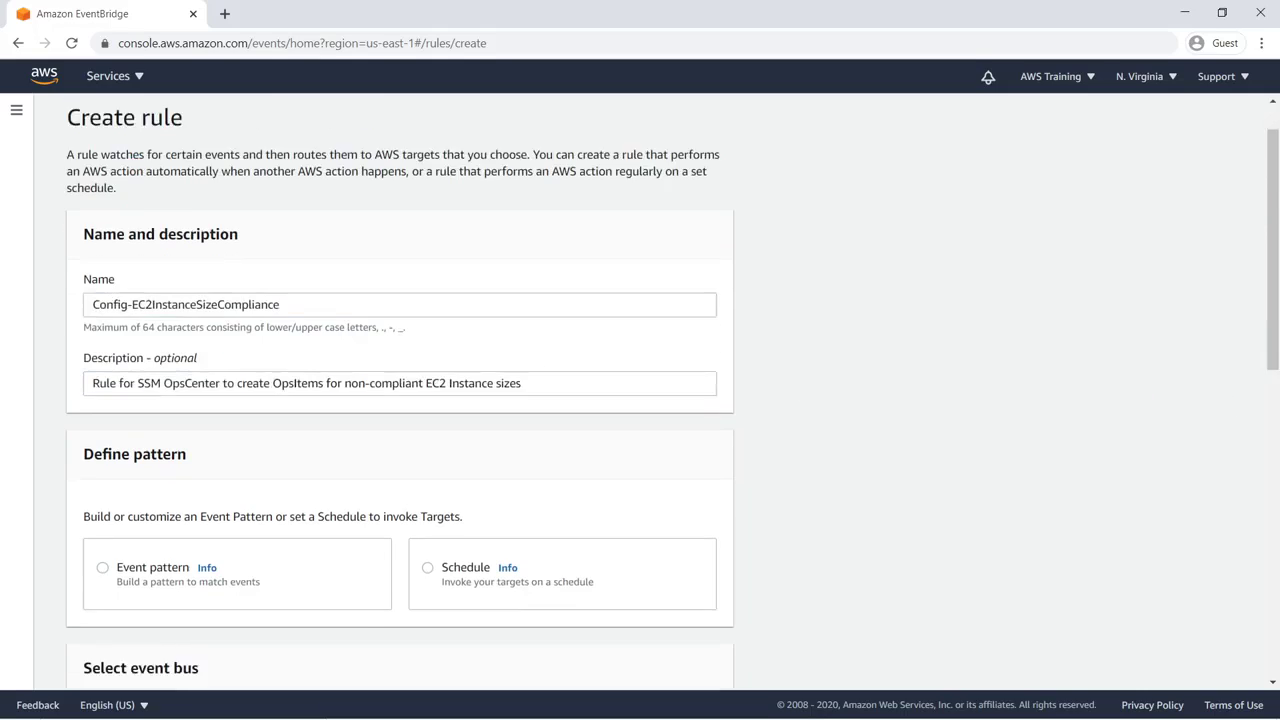
pyautogui.scroll(-2, 1265, 405)
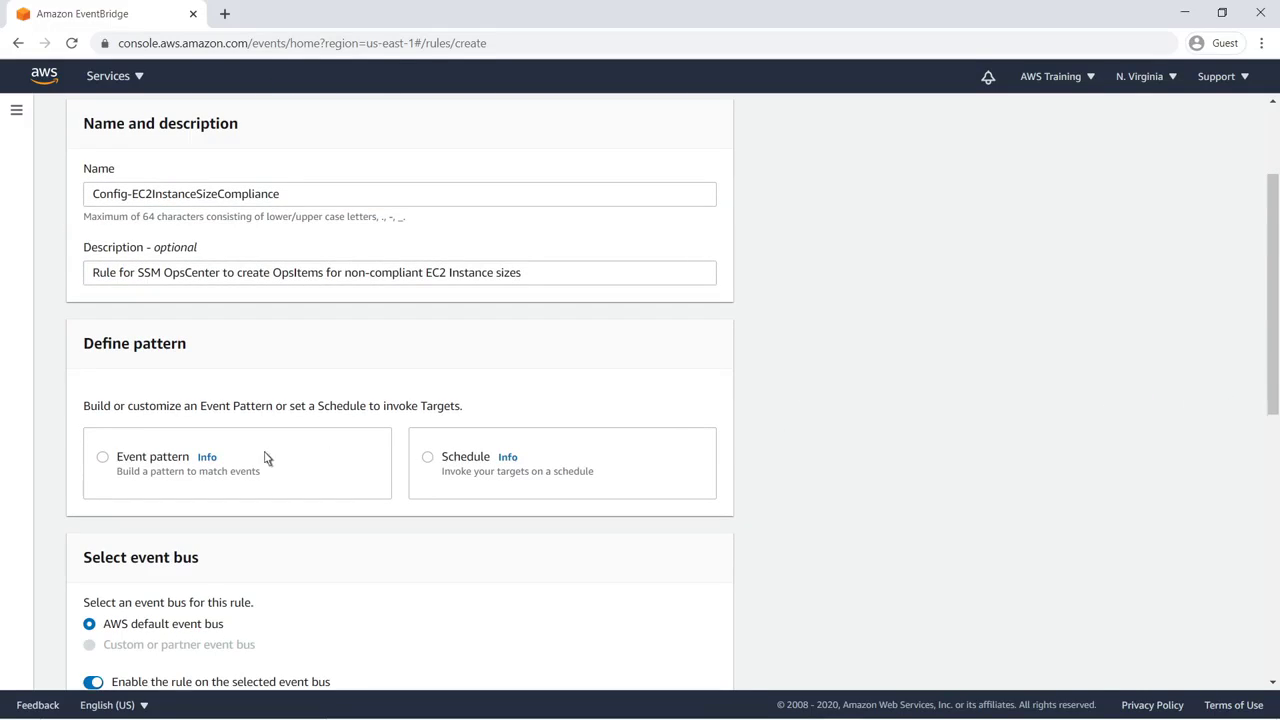
pyautogui.click(103, 459)
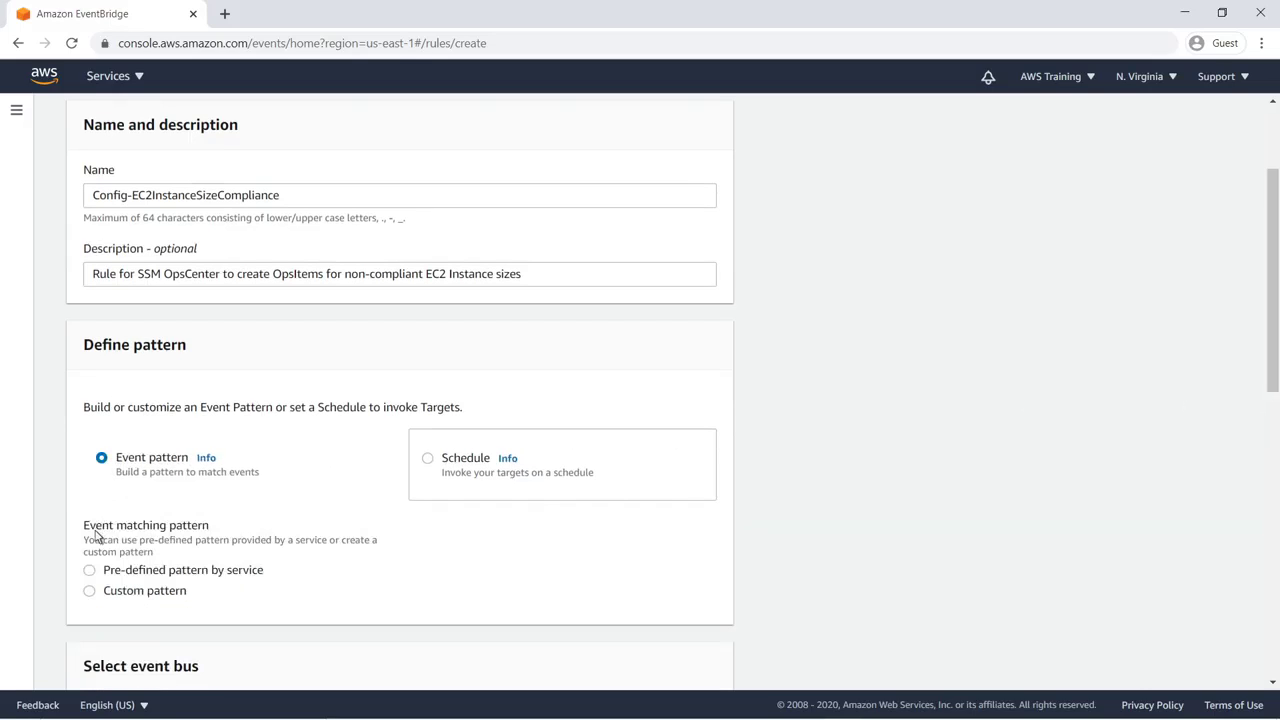
pyautogui.click(89, 571)
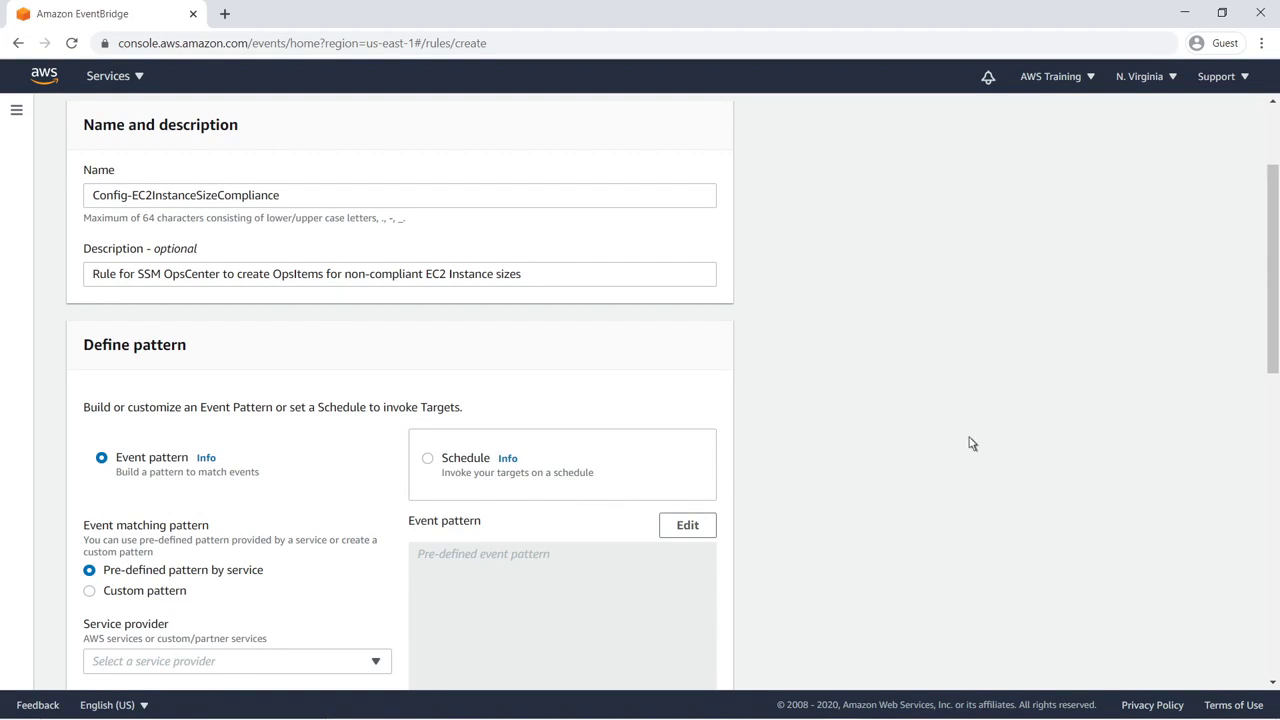
pyautogui.scroll(-1, 1274, 396)
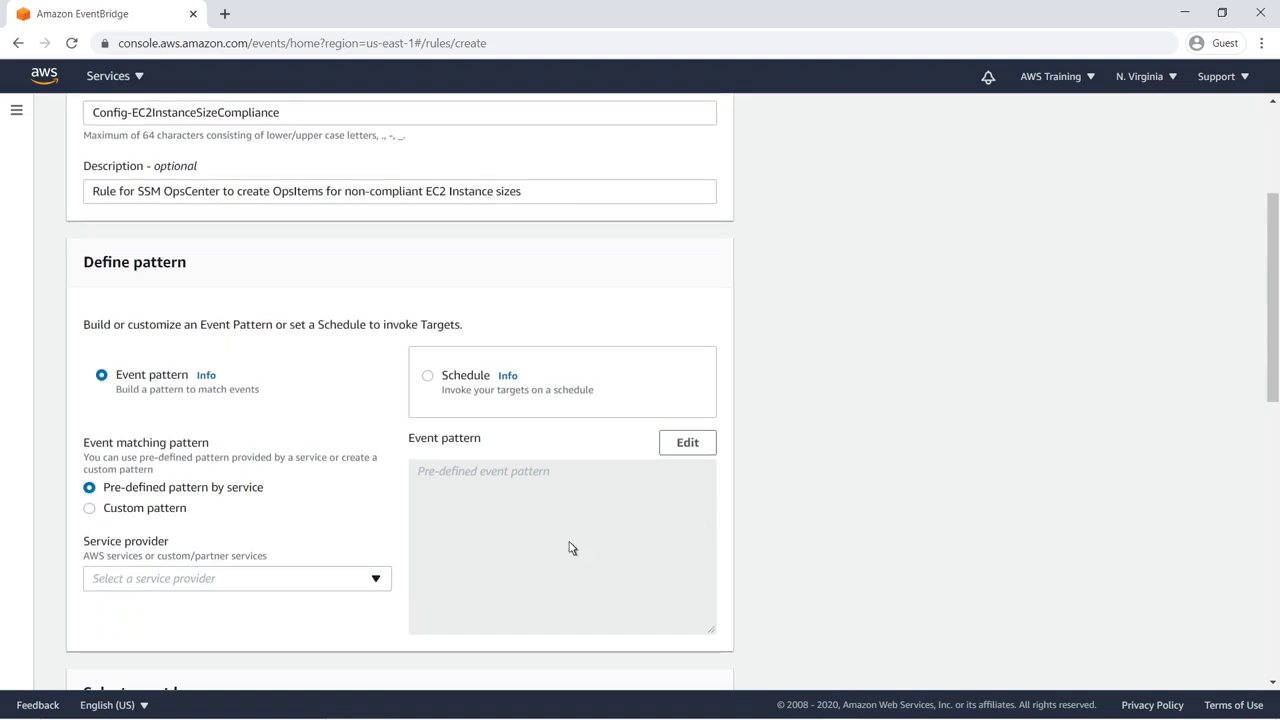
pyautogui.click(350, 583)
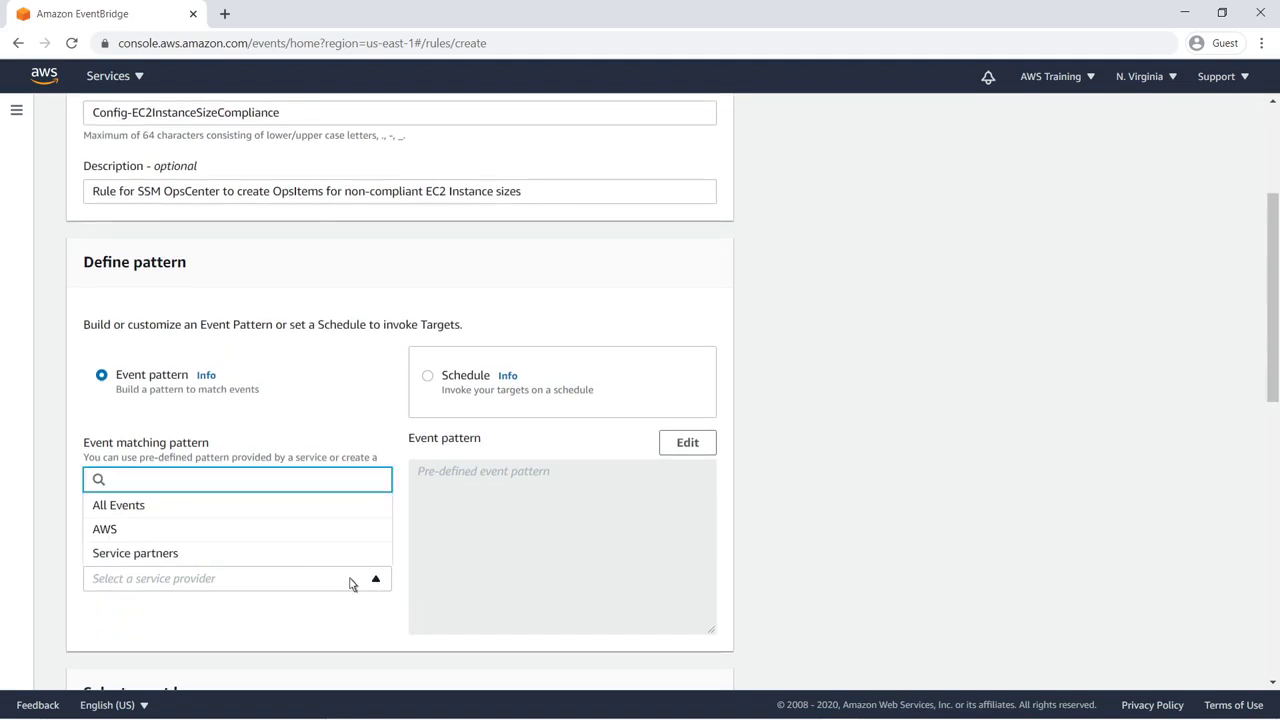
pyautogui.click(116, 530)
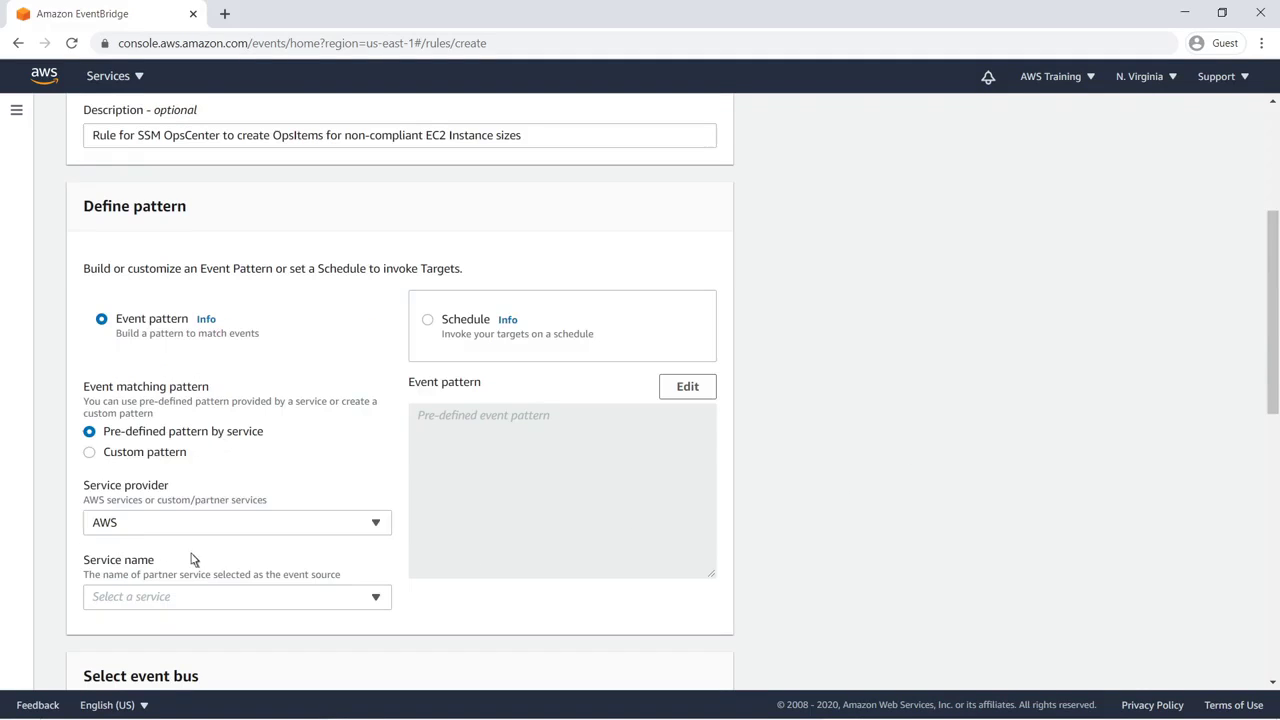
# Set the pattern's service name to Config and its event type to Config Rules Compliance Change.
pyautogui.click(371, 599)
pyautogui.write('config')
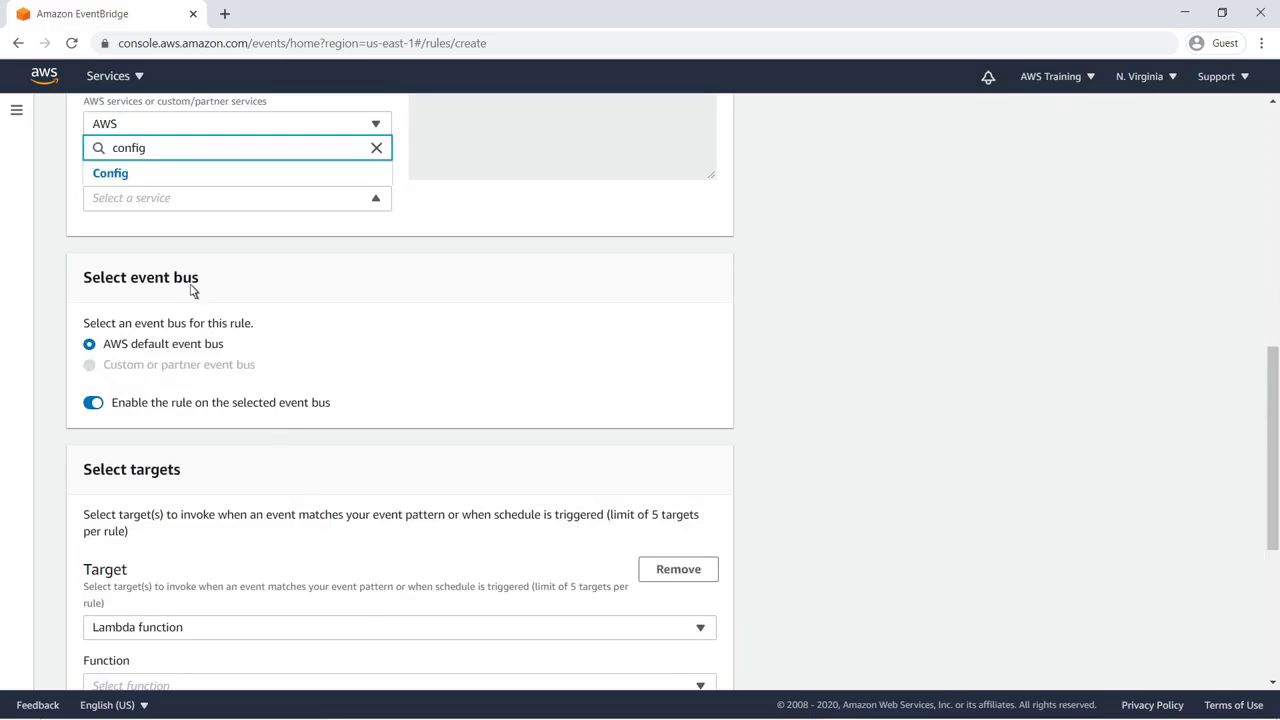
pyautogui.click(139, 186)
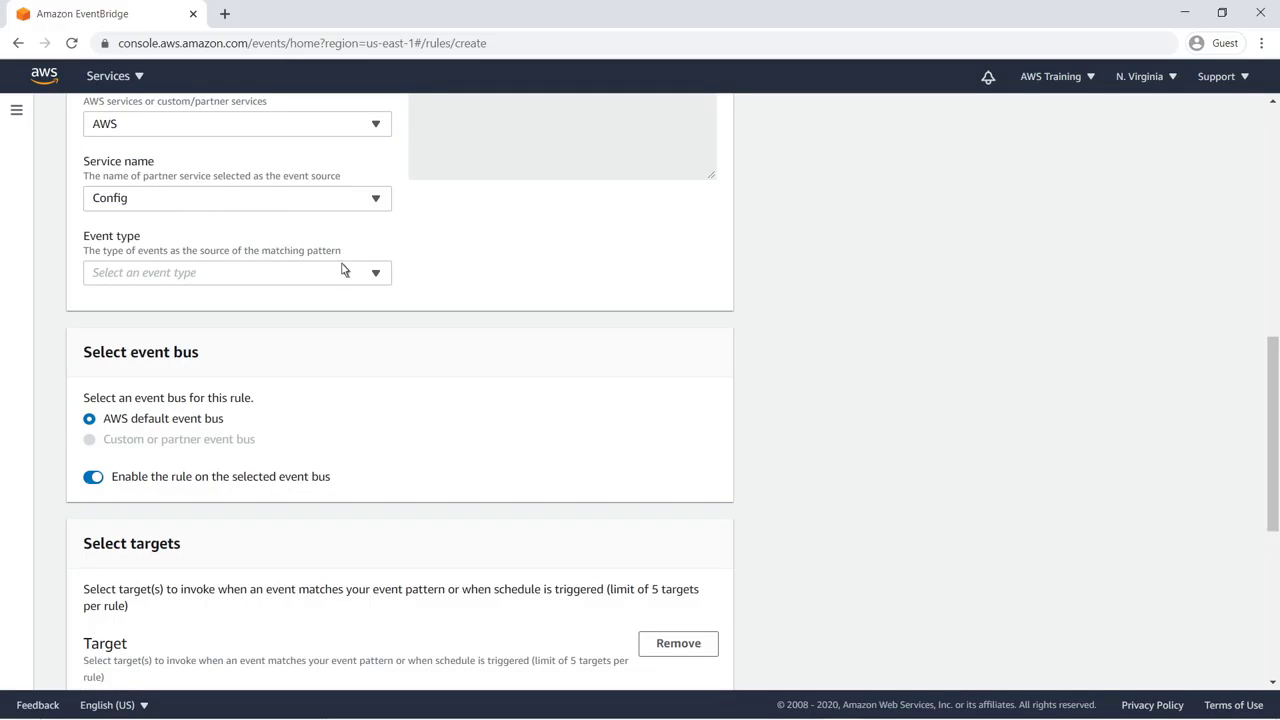
pyautogui.click(376, 282)
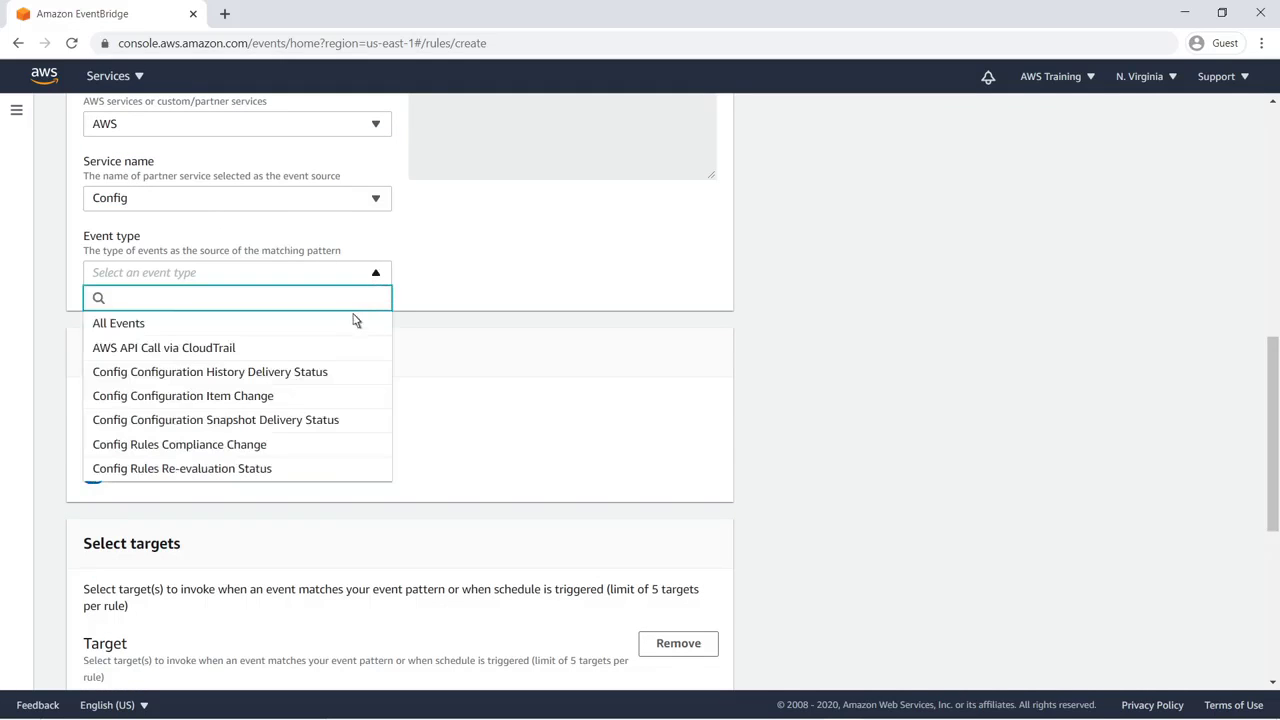
pyautogui.click(266, 453)
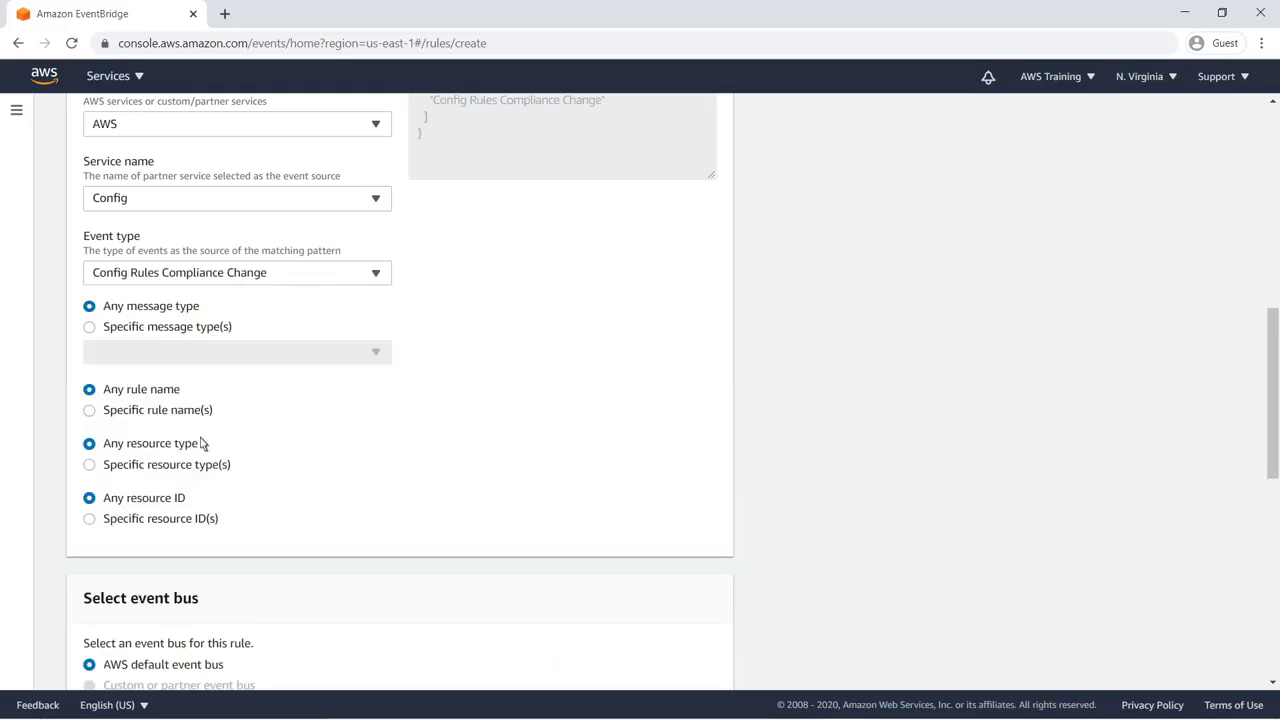
# Restrict the event pattern to the specific rule name desired-instance-type.
pyautogui.click(89, 414)
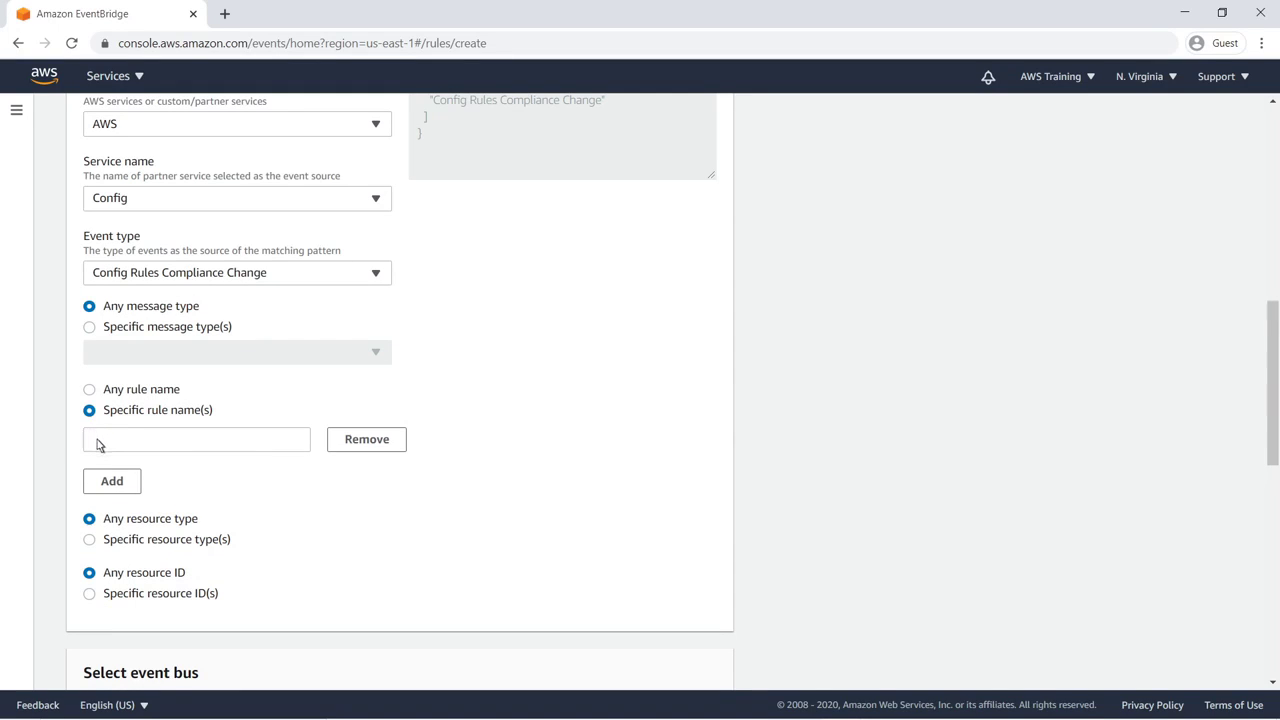
pyautogui.click(97, 440)
pyautogui.write('desired-instance-type')
pyautogui.press('Tab')
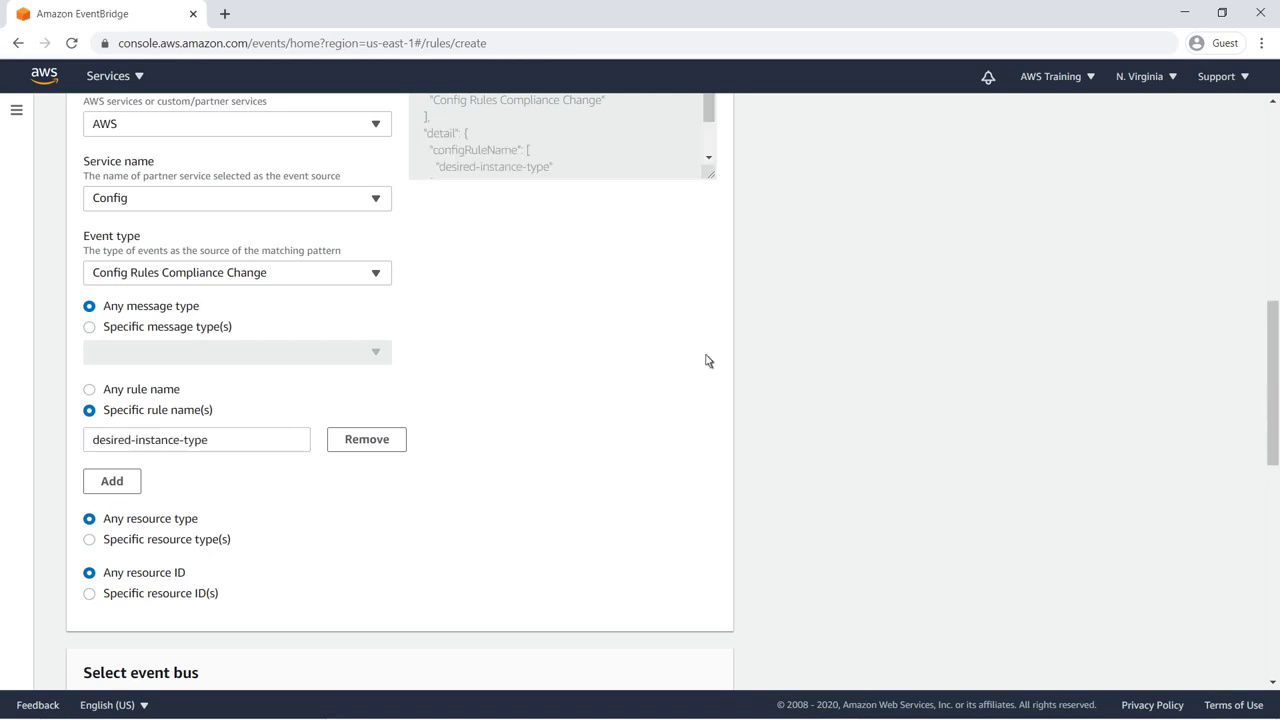
# Set the rule's target to SSM OpsItem and configure its input to use the input transformer.
pyautogui.scroll(2, 1275, 281)
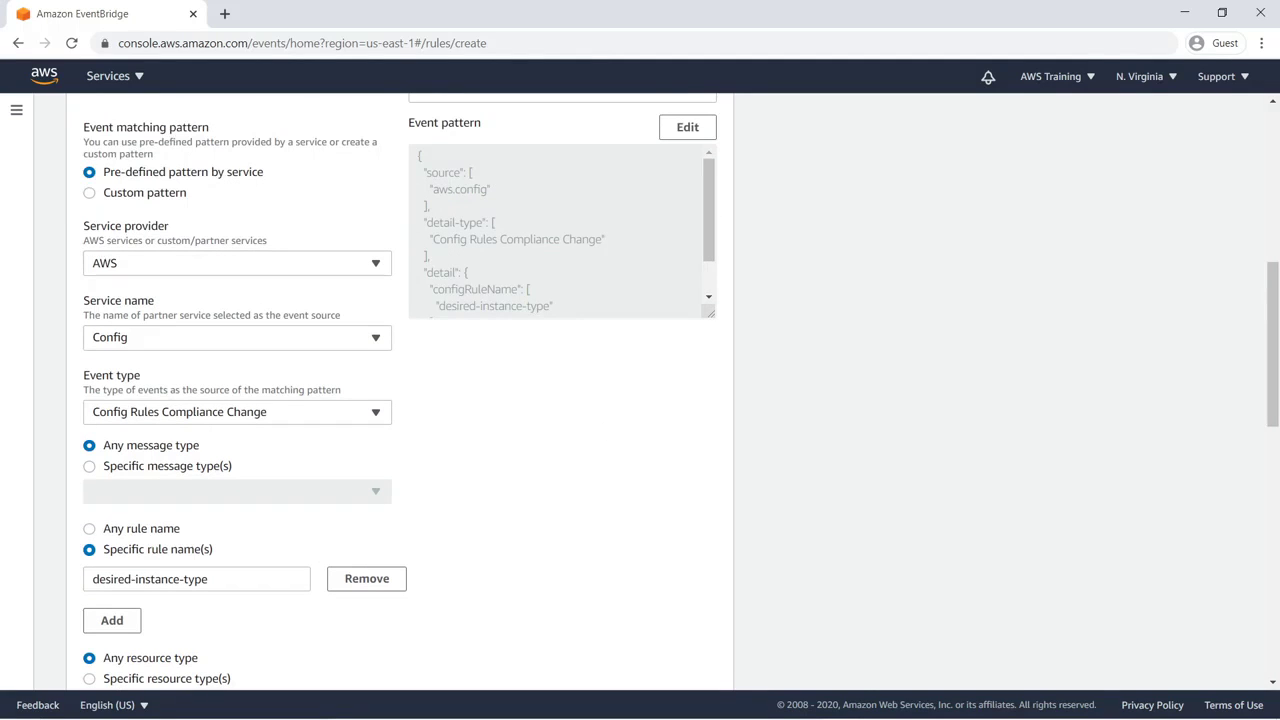
pyautogui.scroll(-1, 710, 293)
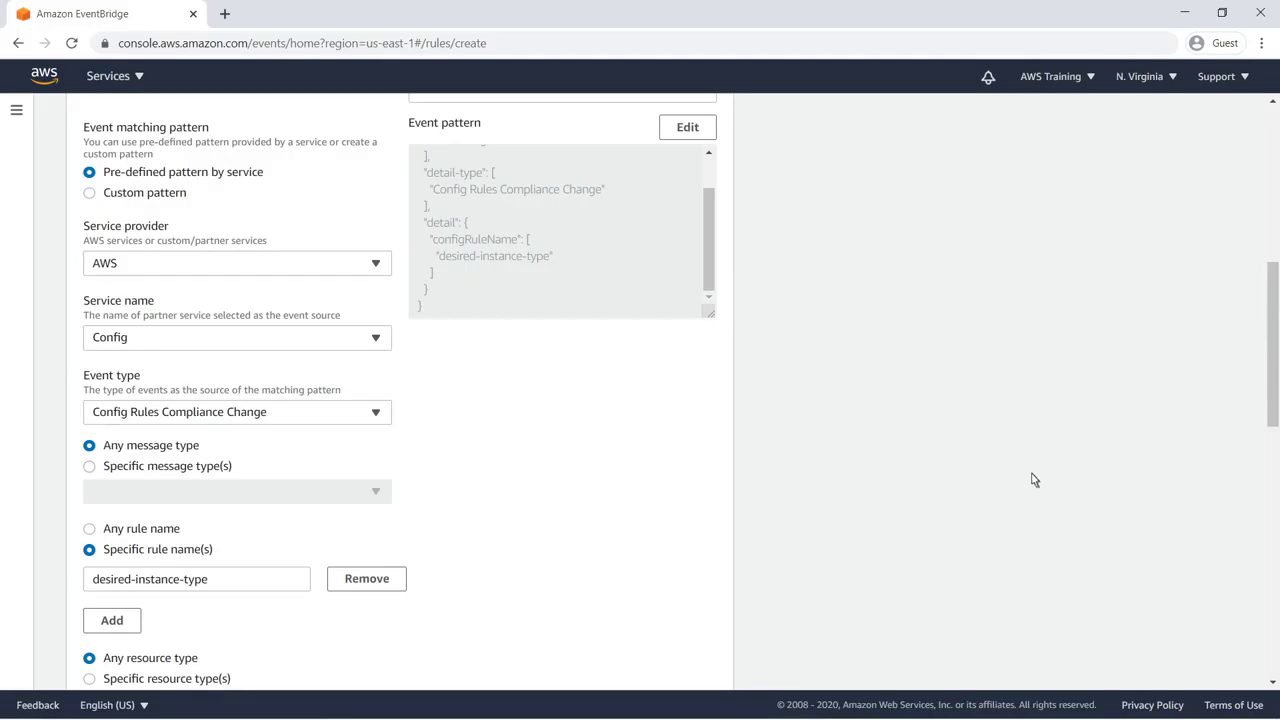
pyautogui.click(1274, 620)
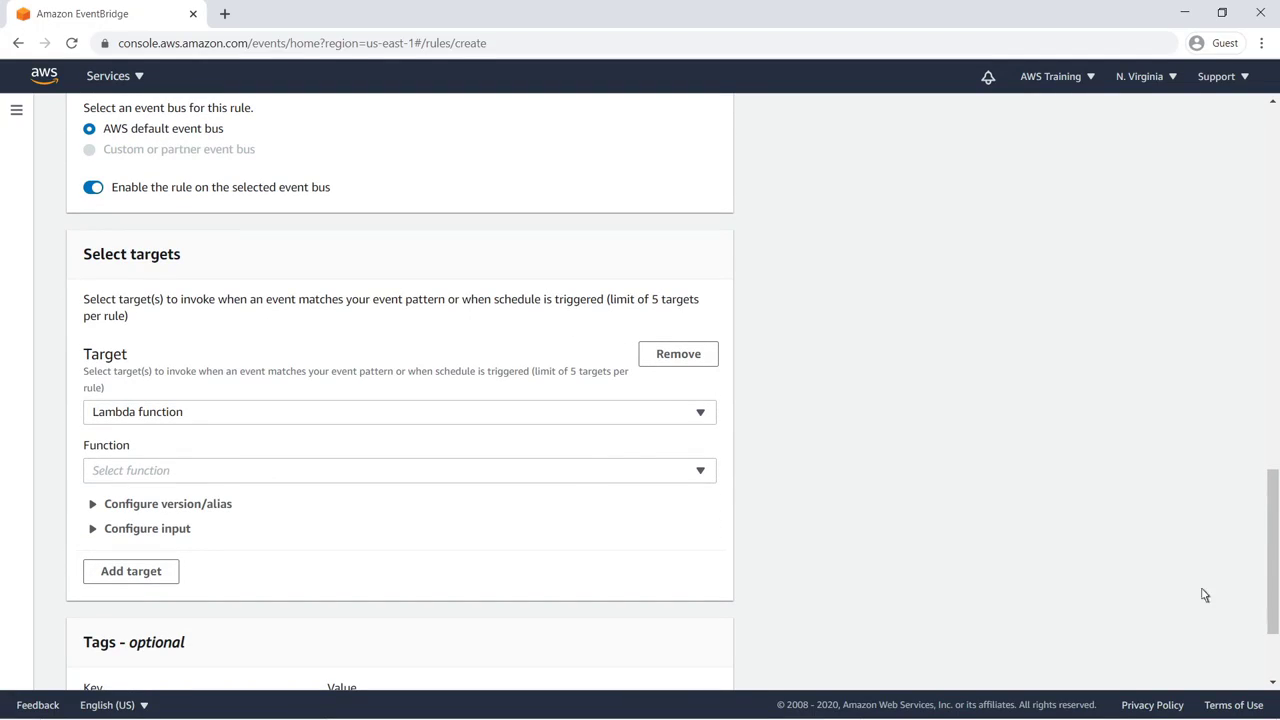
pyautogui.click(701, 415)
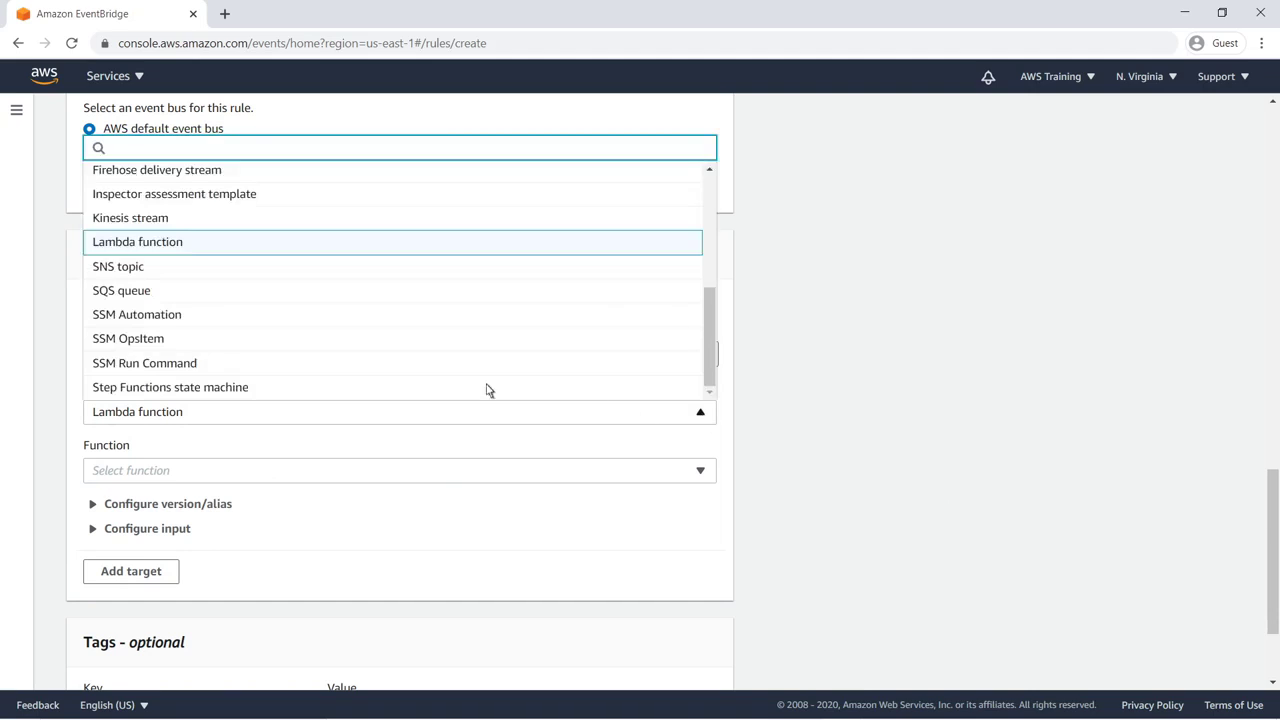
pyautogui.click(130, 339)
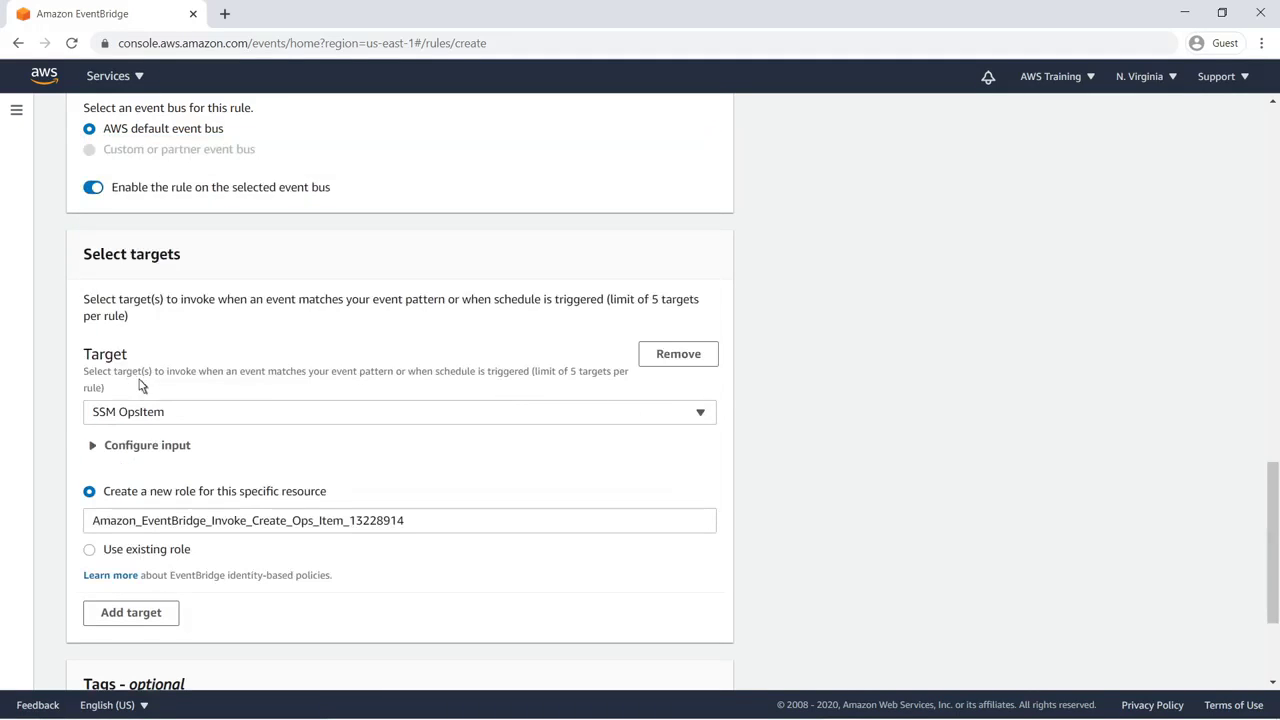
pyautogui.click(93, 447)
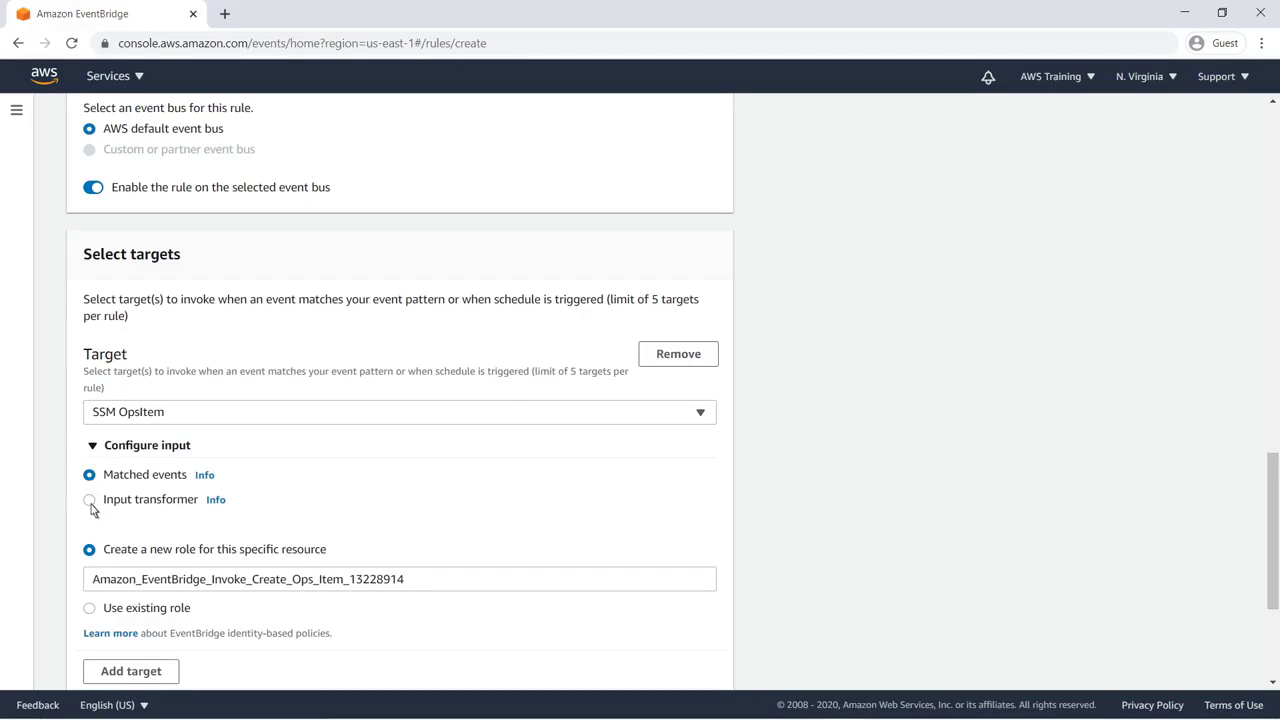
pyautogui.click(90, 502)
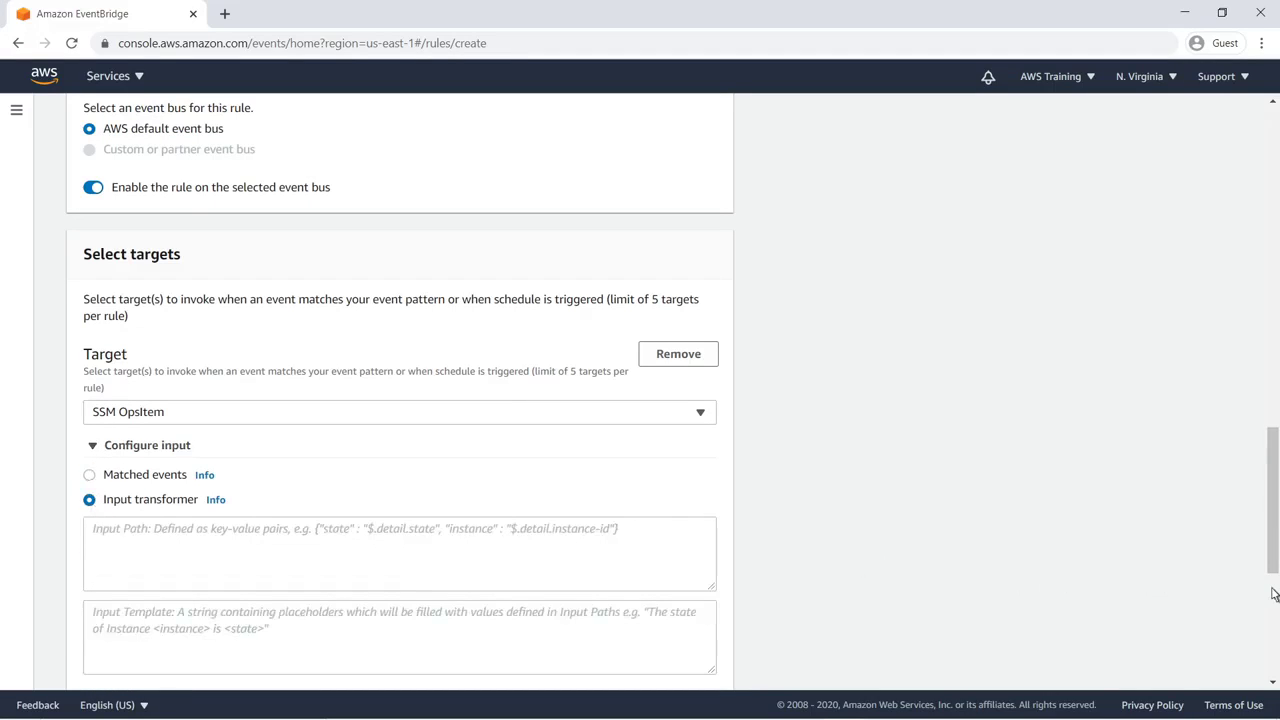
pyautogui.scroll(-1, 1274, 594)
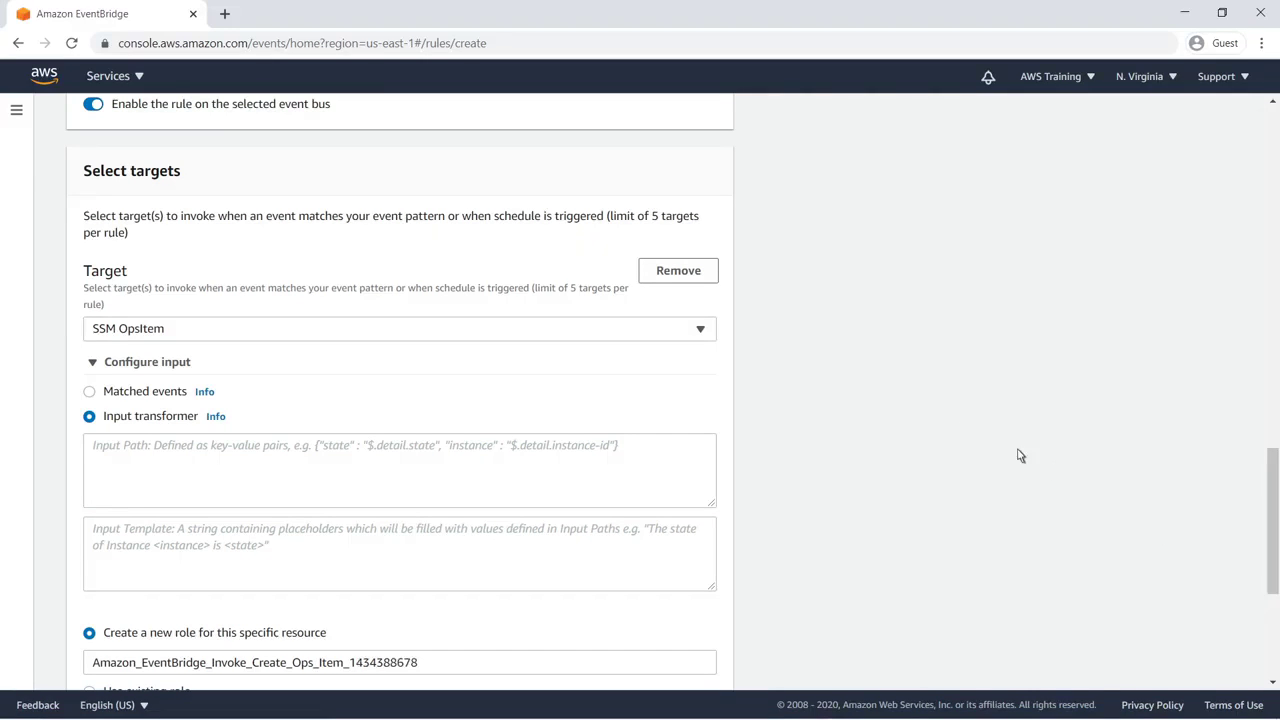
# Consult the CloudWatch Events event patterns guide and enter an input path mapping resourceId, configRuleName, resources, detail, complianceType and resourceType to their event fields.
pyautogui.click(230, 20)
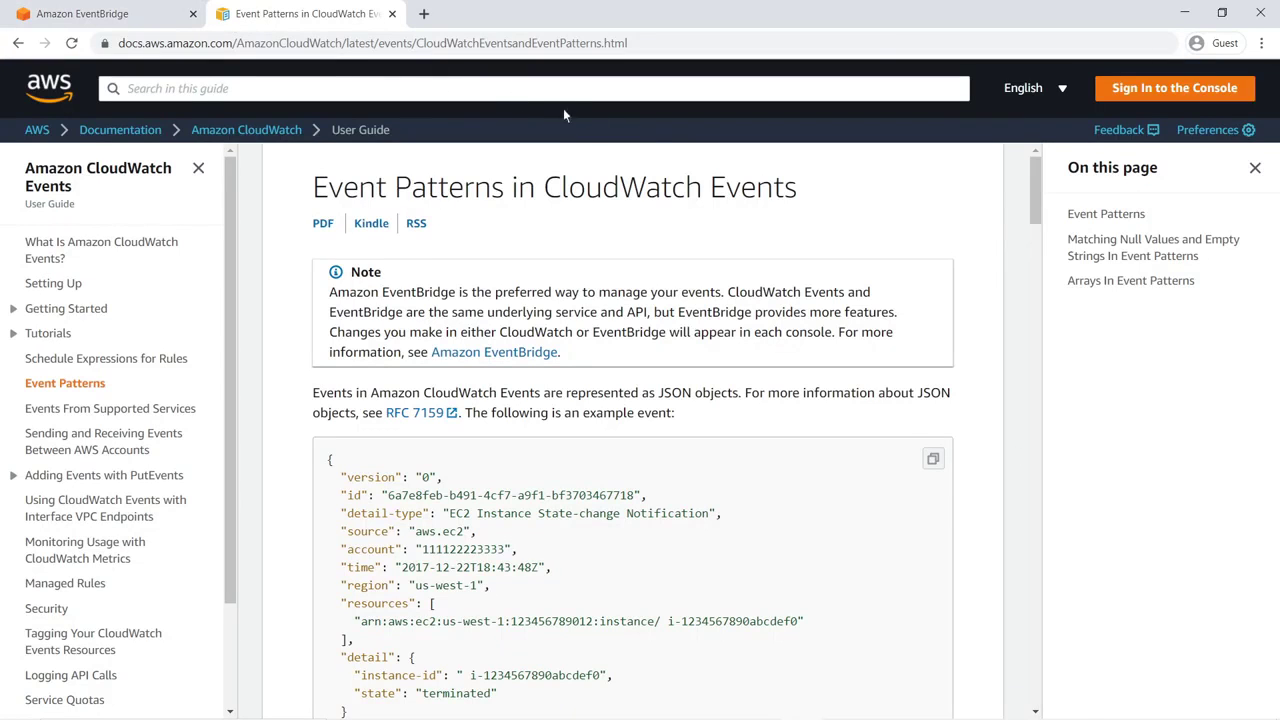
pyautogui.scroll(-2, 1036, 245)
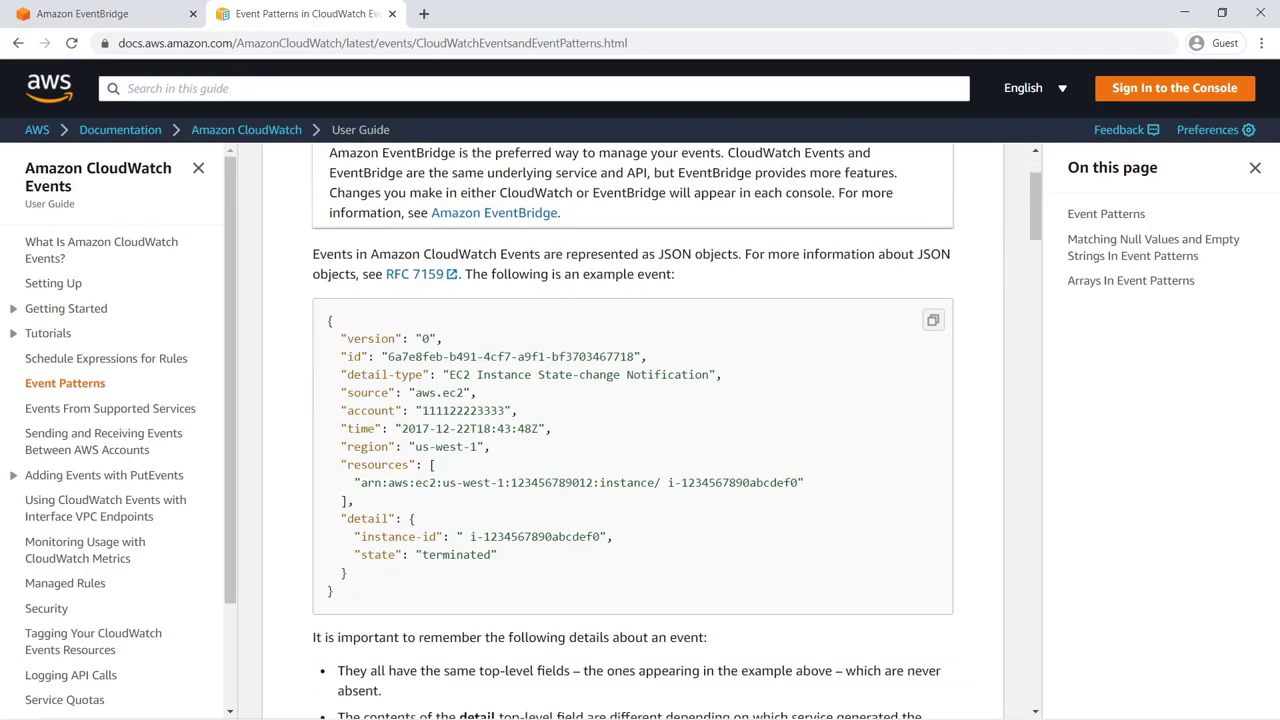
pyautogui.click(392, 14)
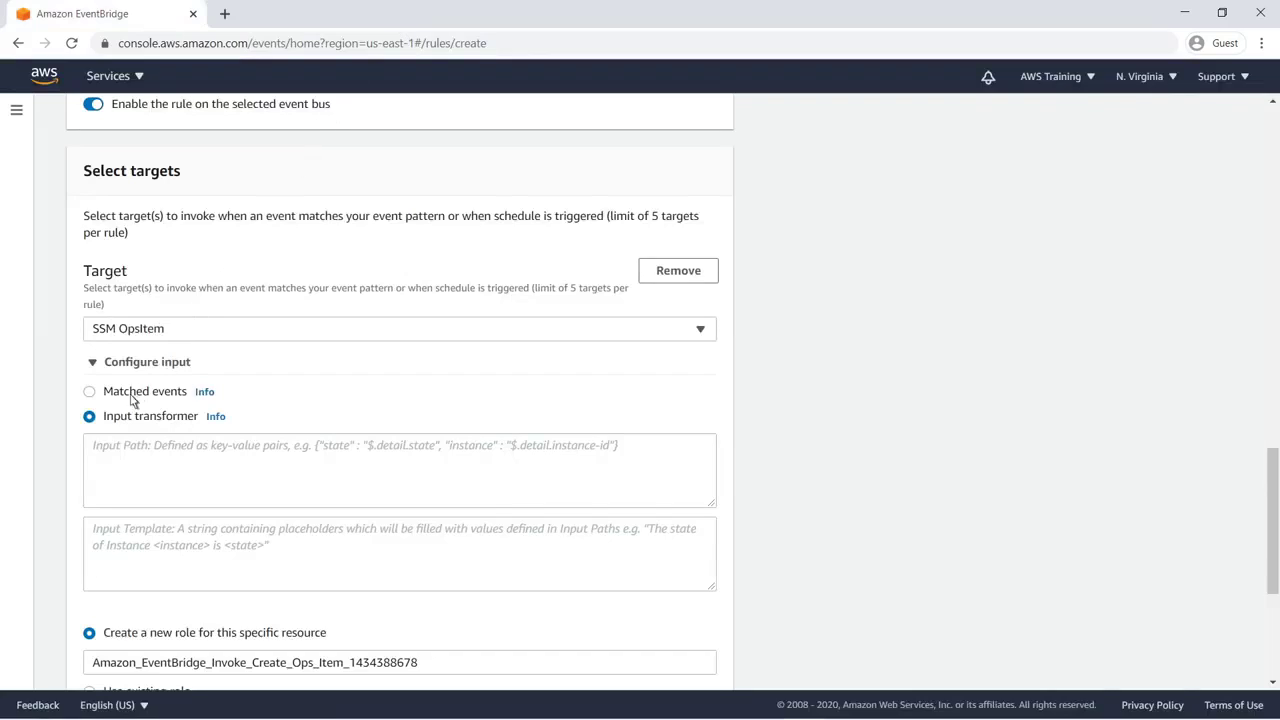
pyautogui.click(95, 457)
pyautogui.write('{"resourceId":"$.detail.resourceId","configRuleName":"$.detail.configRuleName","resources":"$.resources","detail":"$.detail","complianceType":"$.detail.newEvaluationResult.complianceType","resourceType":"$.detail.resourceType"}')
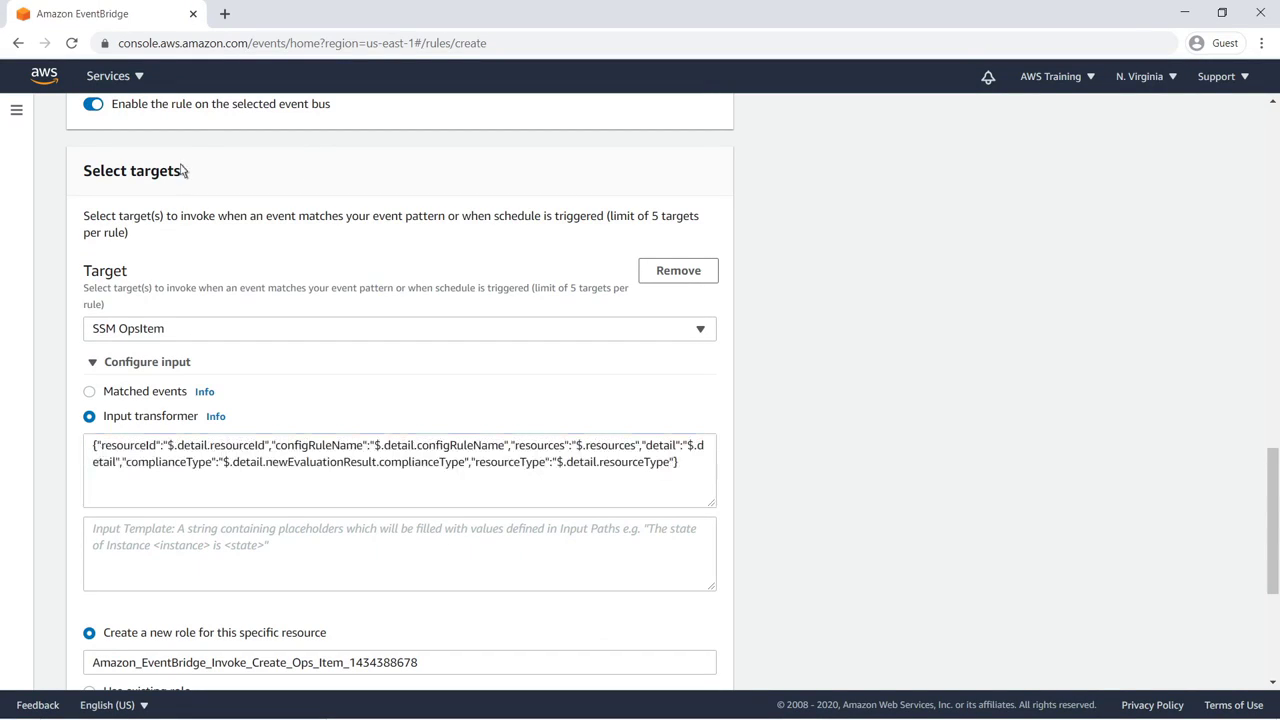
# Enter the input template per the CreateOpsItem reference: title <configRuleName>, source Config Compliance, category Cost, priority and severity 2, AWS-StopEC2Instance and AWS-TerminateEC2Instance automations, dedupString desired-instance-type.
pyautogui.click(224, 13)
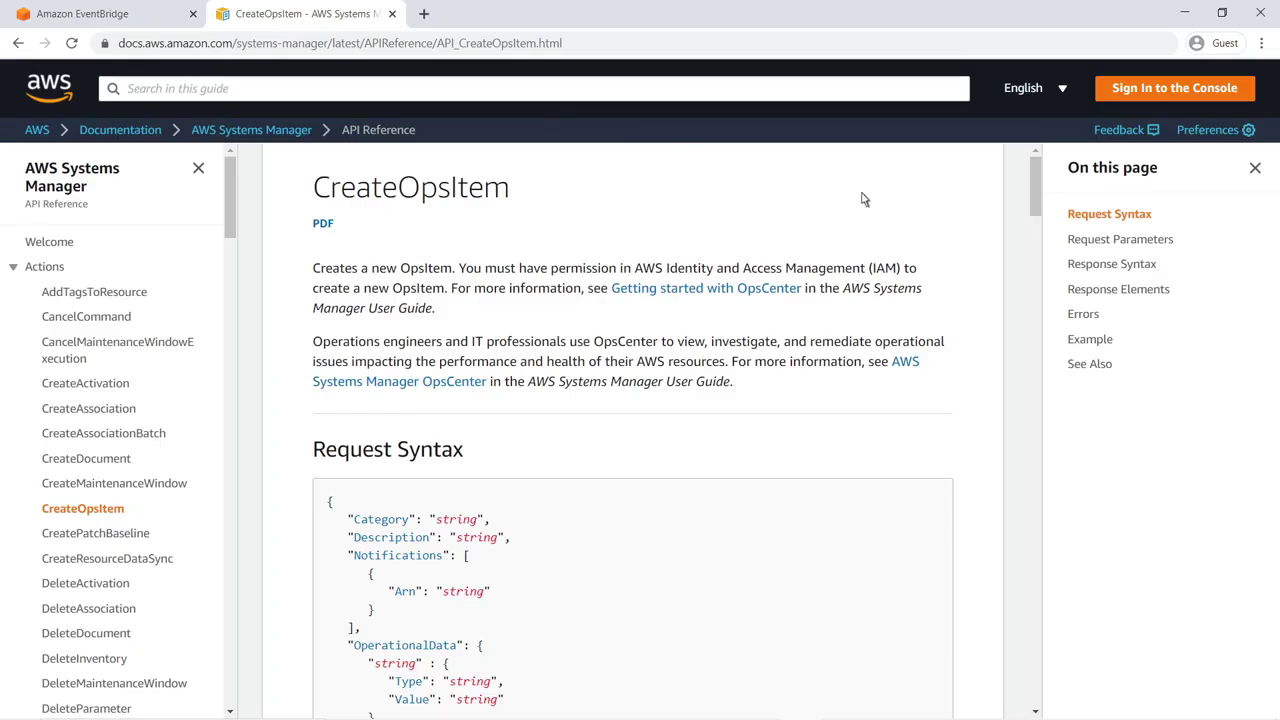
pyautogui.scroll(-4, 1035, 247)
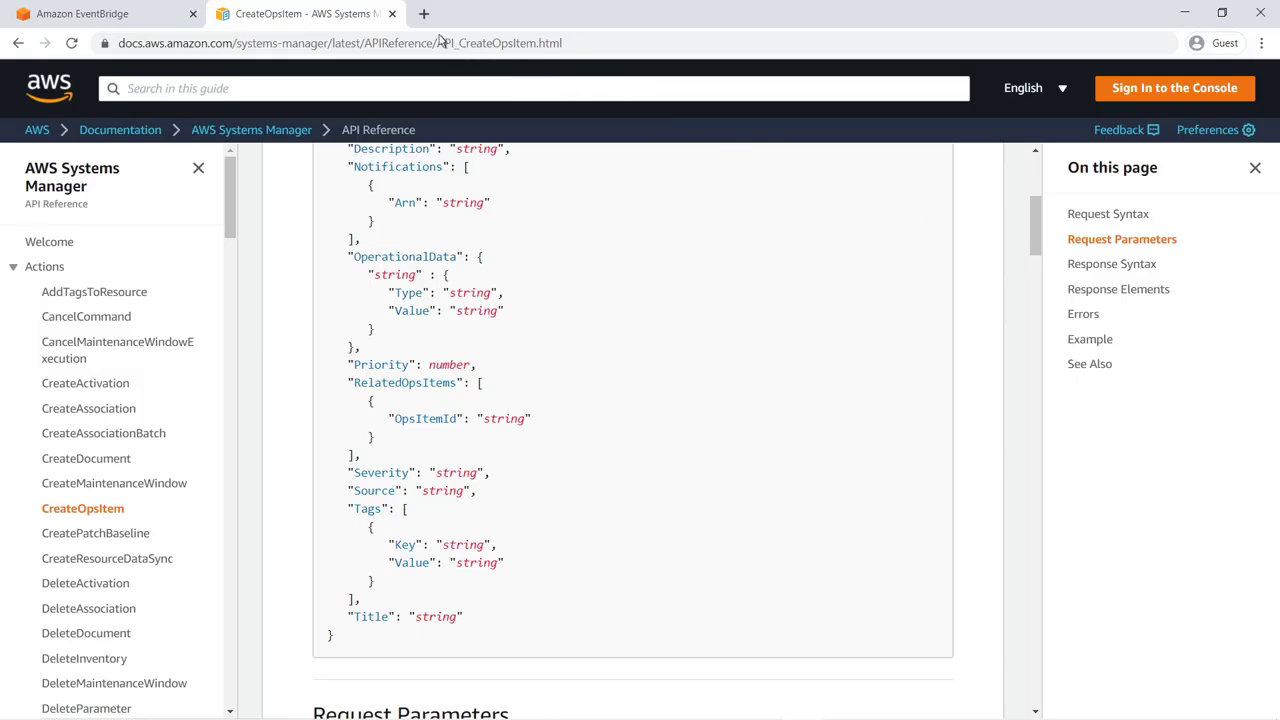
pyautogui.click(392, 13)
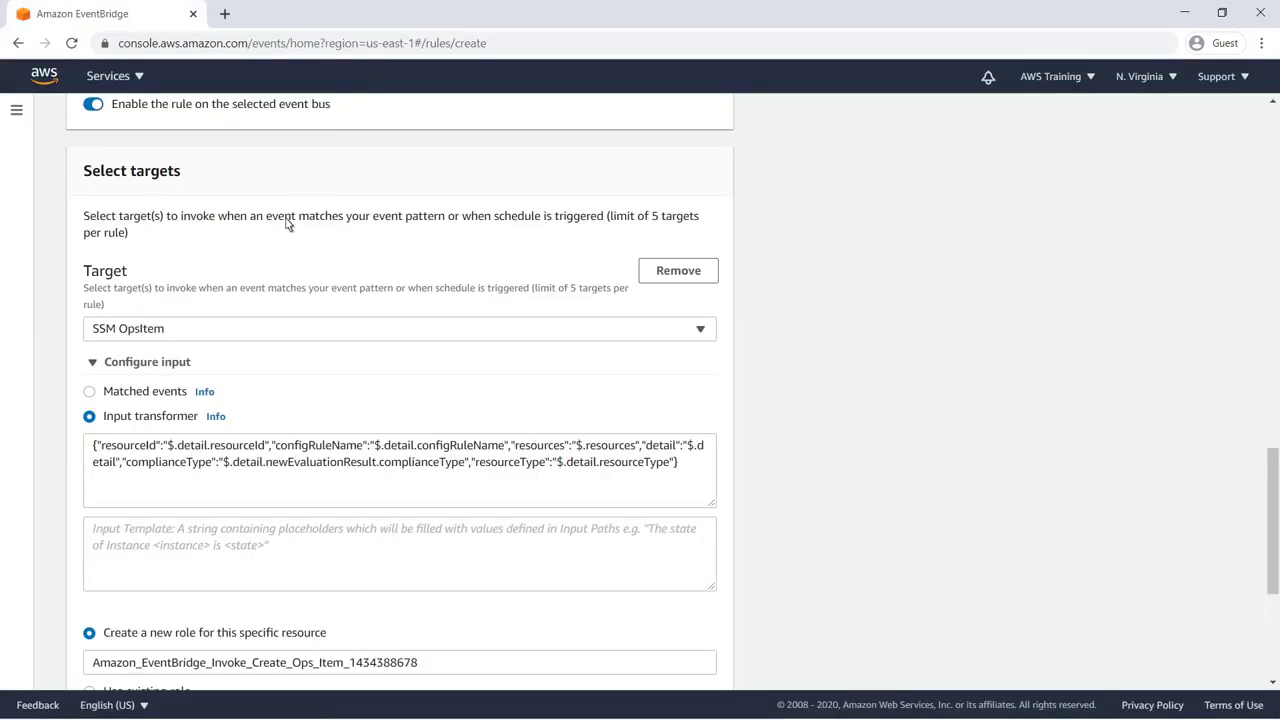
pyautogui.click(109, 539)
pyautogui.write('{')
pyautogui.press('Return')
pyautogui.write('"title"...')
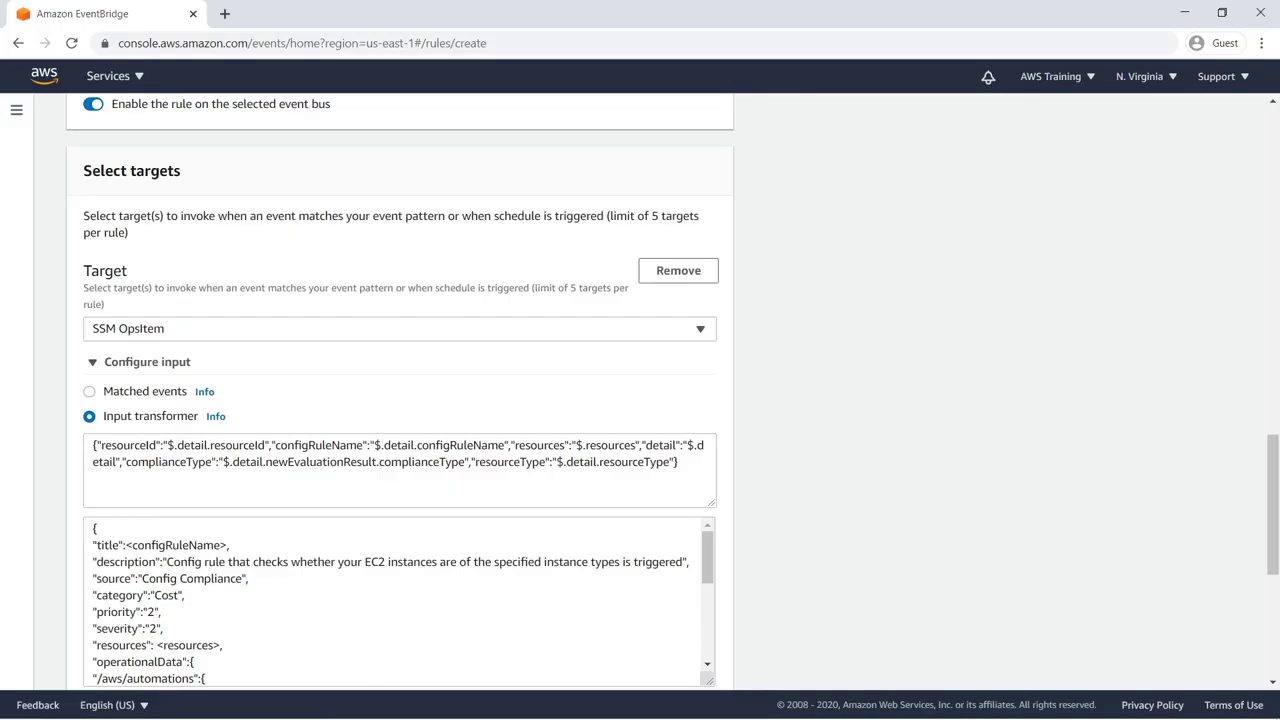
pyautogui.moveTo(707, 557); pyautogui.dragTo(707, 588)
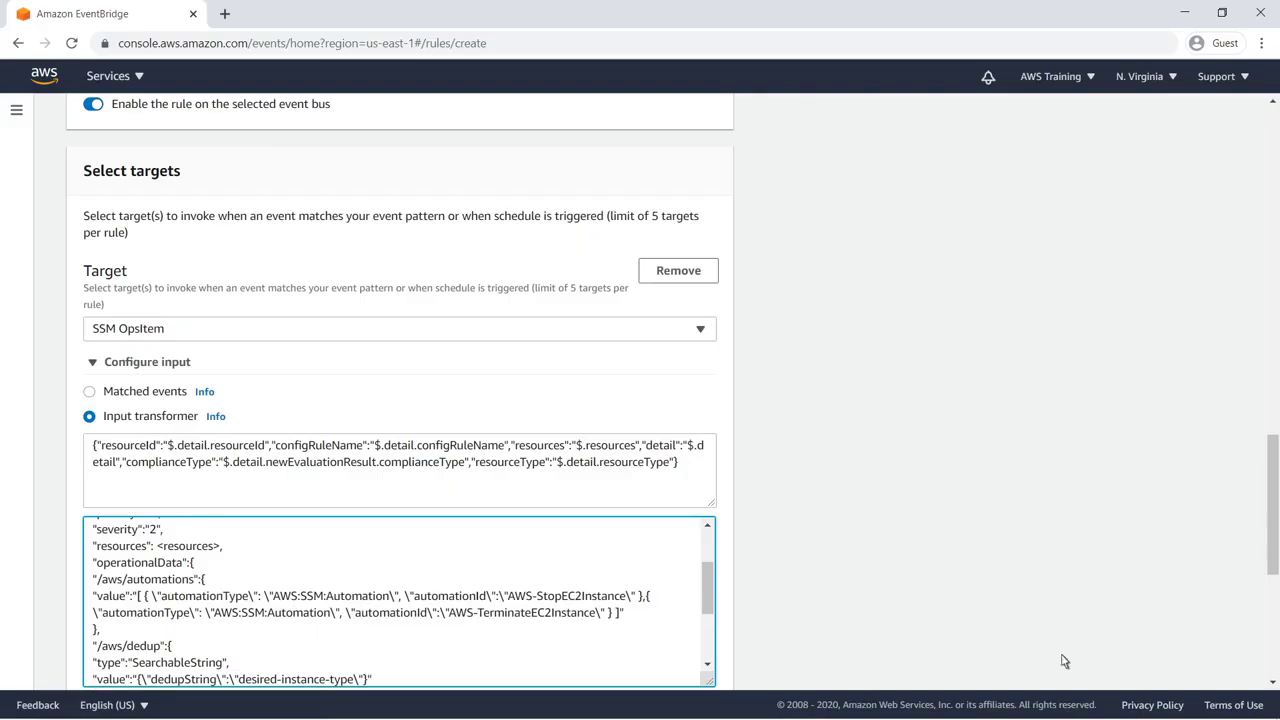
# Create the rule with a new role for the target and review the details of Config-EC2InstanceSizeCompliance.
pyautogui.scroll(-4, 1274, 672)
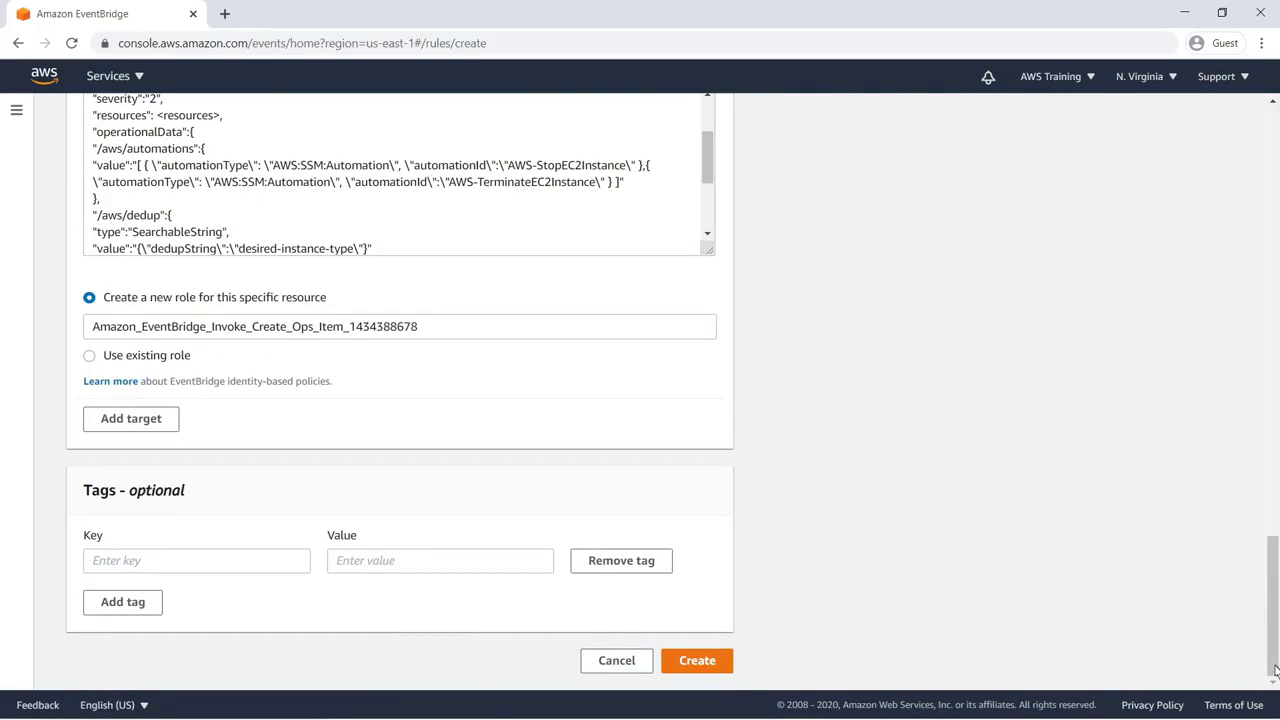
pyautogui.click(716, 673)
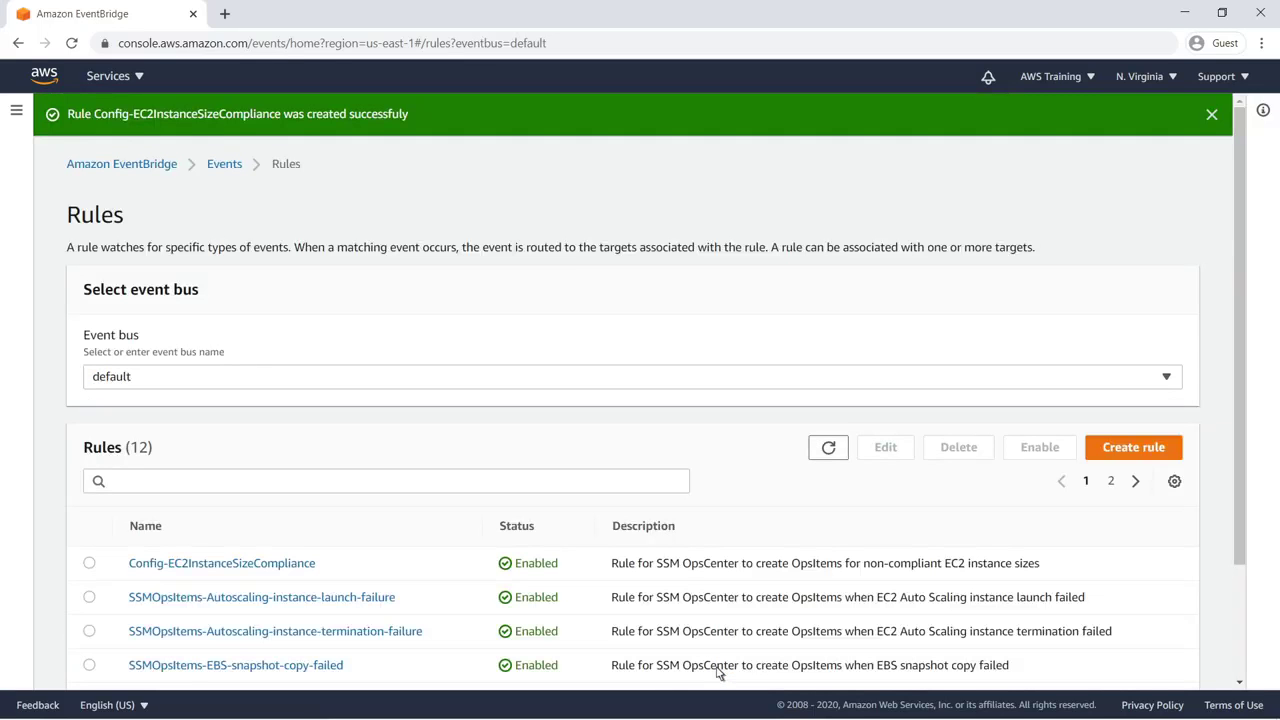
pyautogui.click(300, 564)
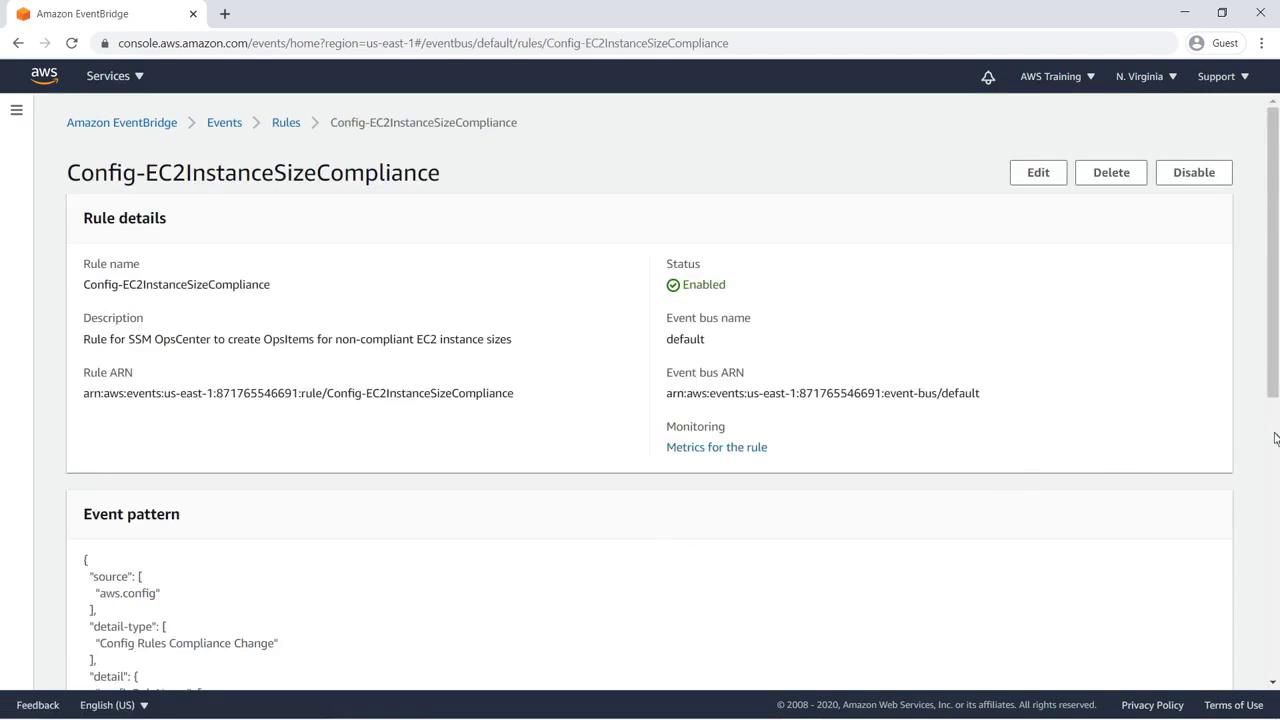
pyautogui.scroll(-1, 1275, 438)
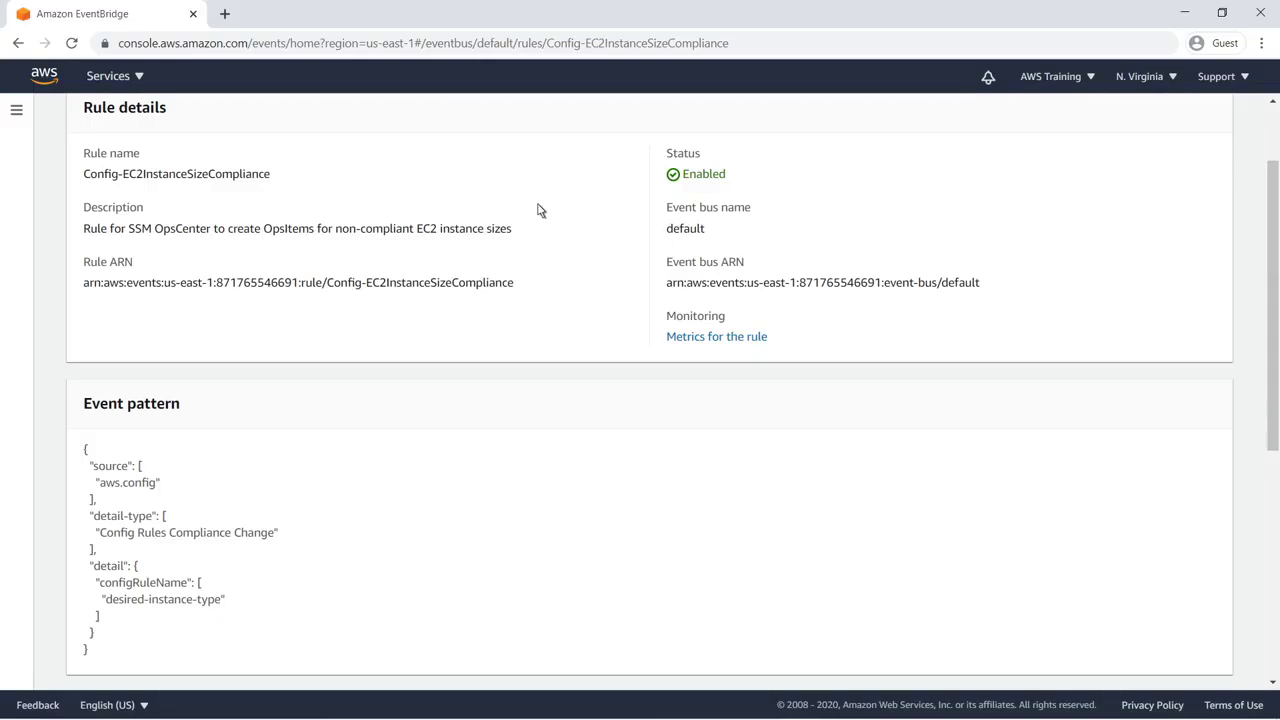
# Switch to the EC2 service and examine the types of the running instances.
pyautogui.click(141, 80)
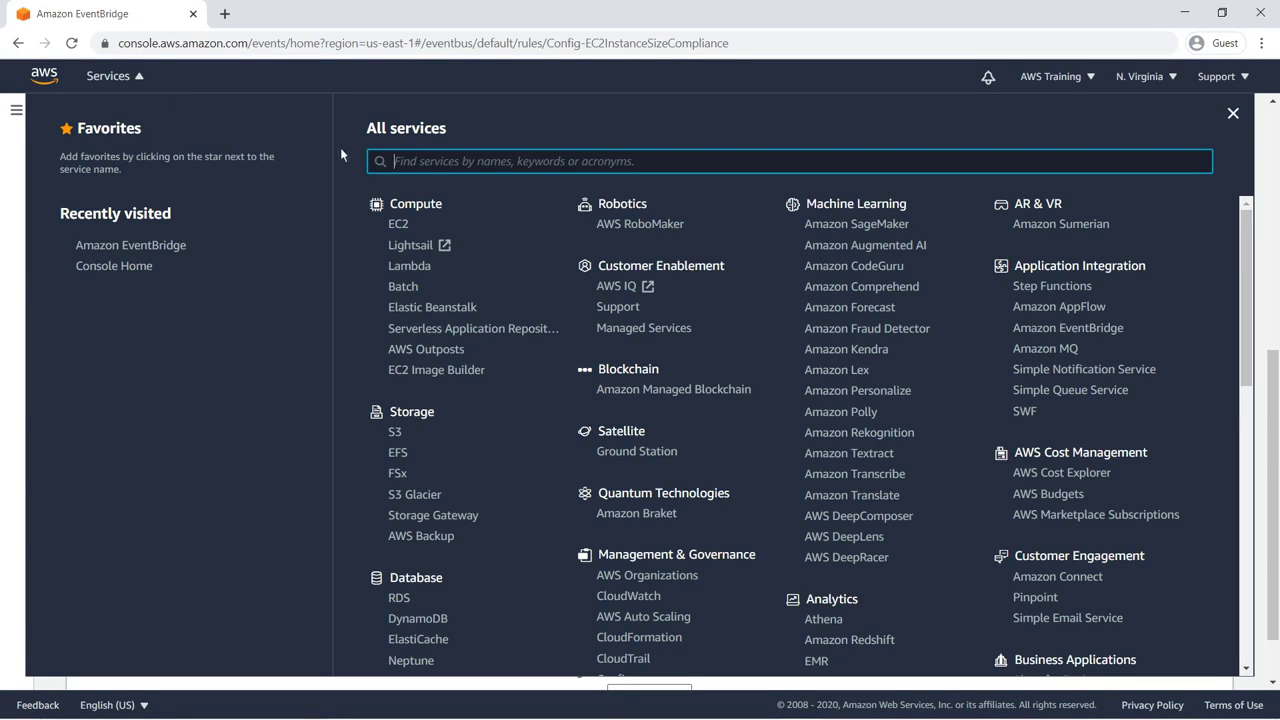
pyautogui.write('ec2')
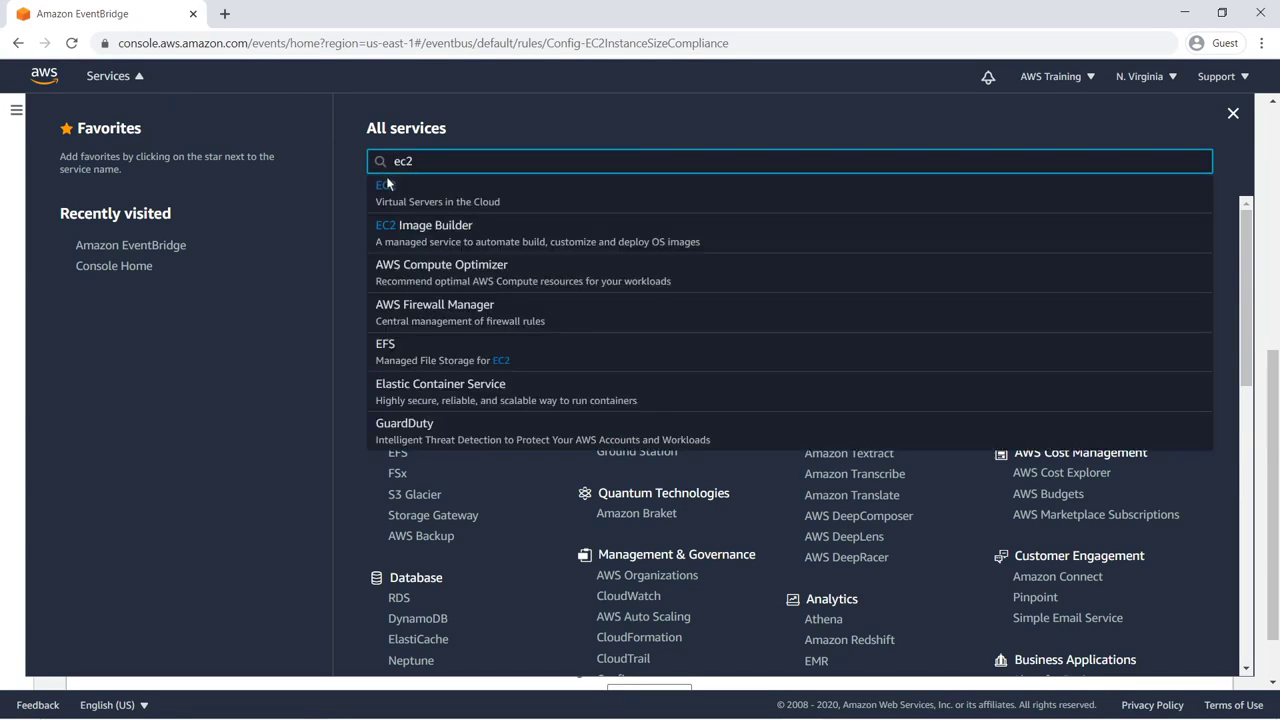
pyautogui.click(383, 190)
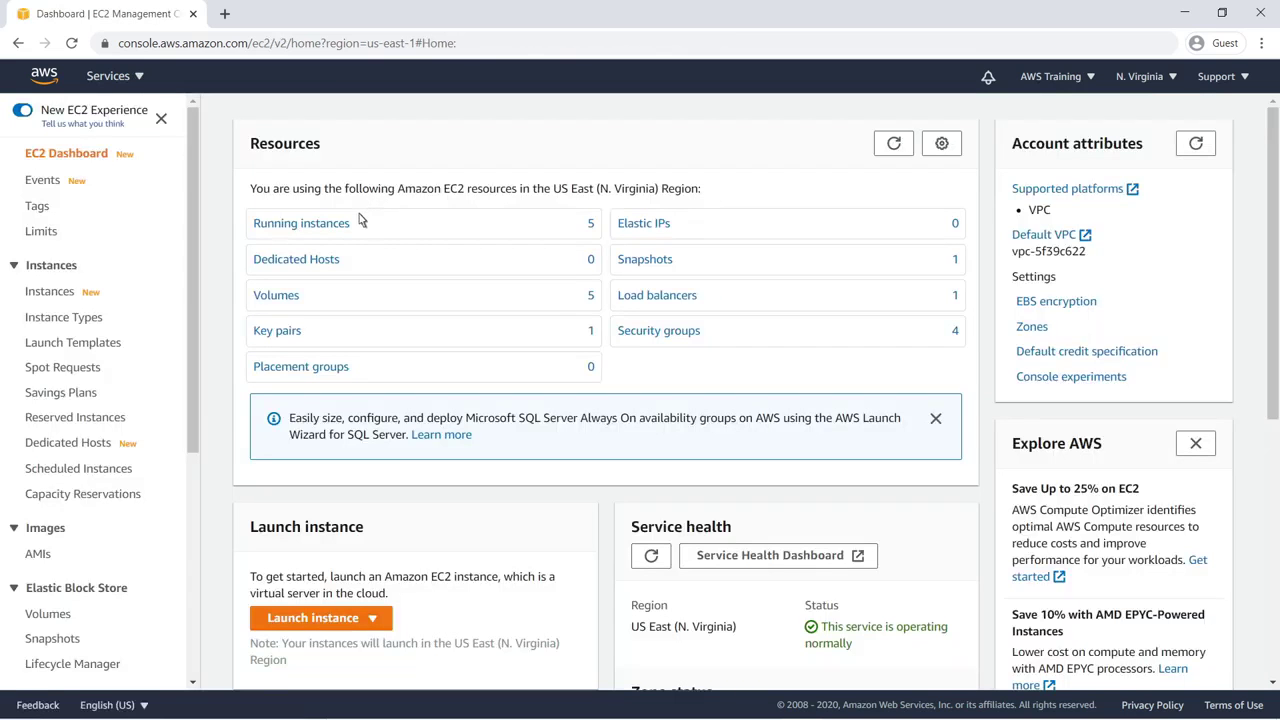
pyautogui.click(349, 229)
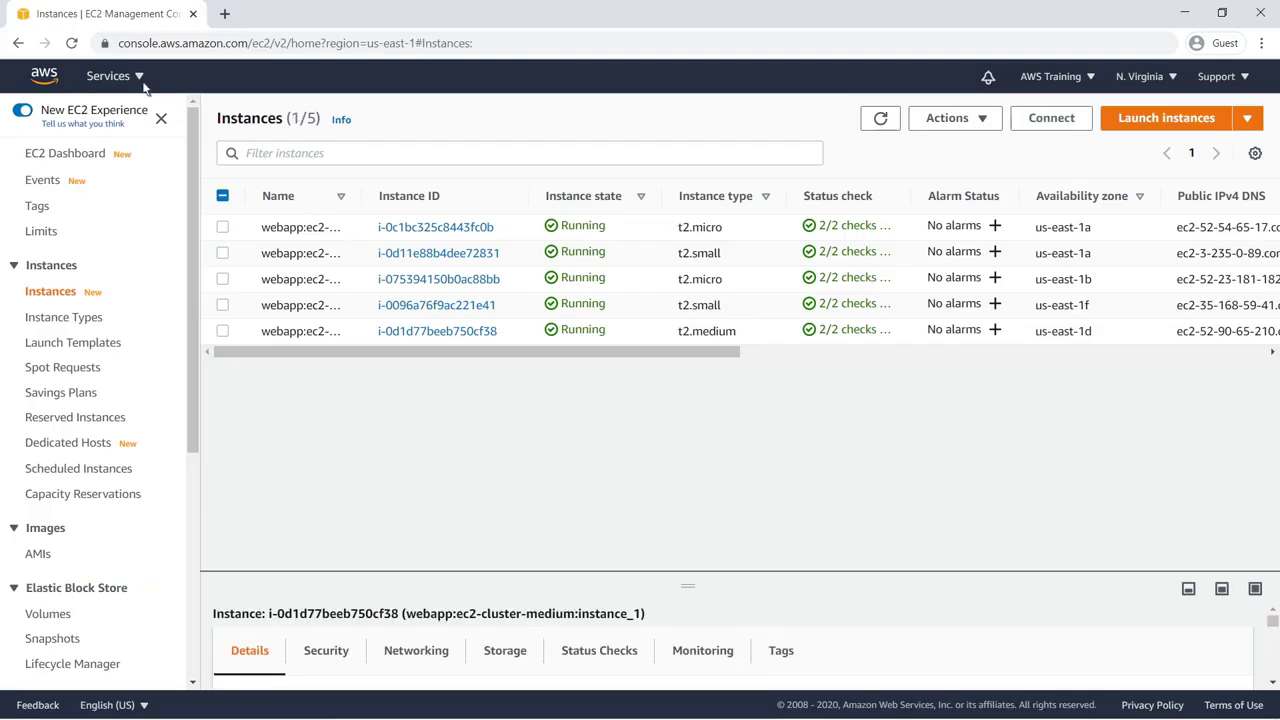
# Switch to AWS Config and check the instance type of the noncompliant resource.
pyautogui.click(140, 78)
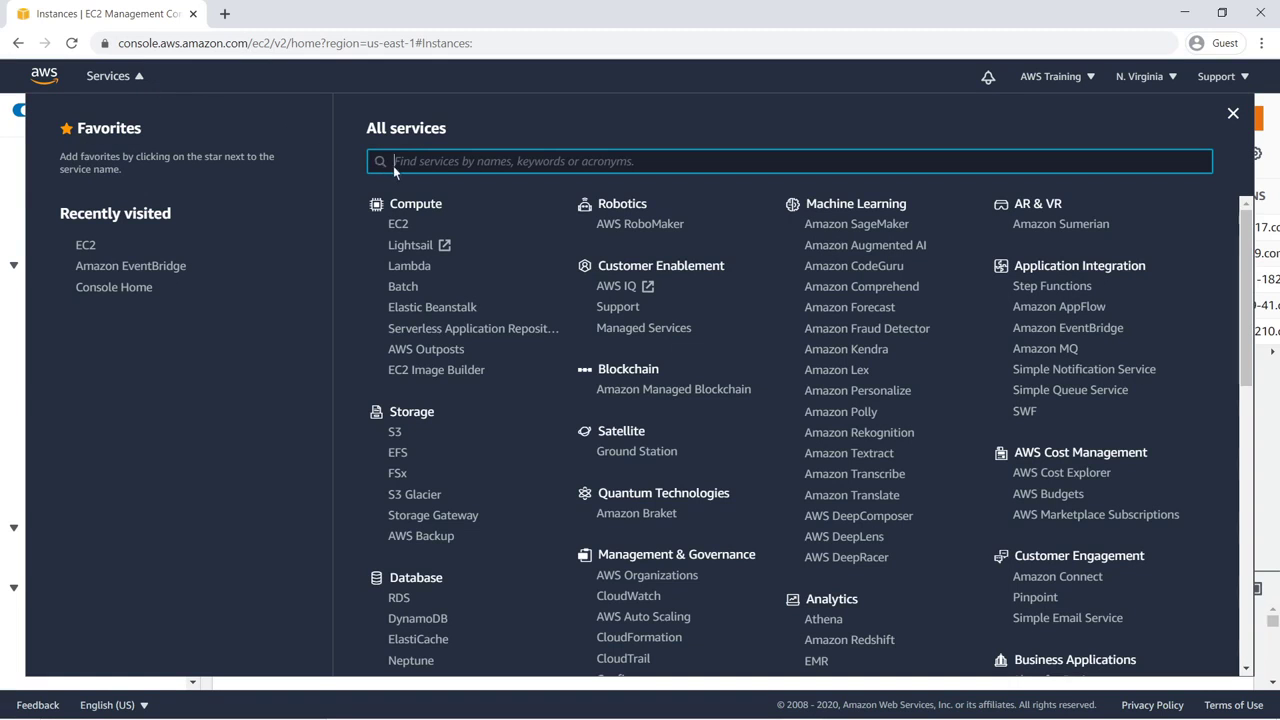
pyautogui.write('config')
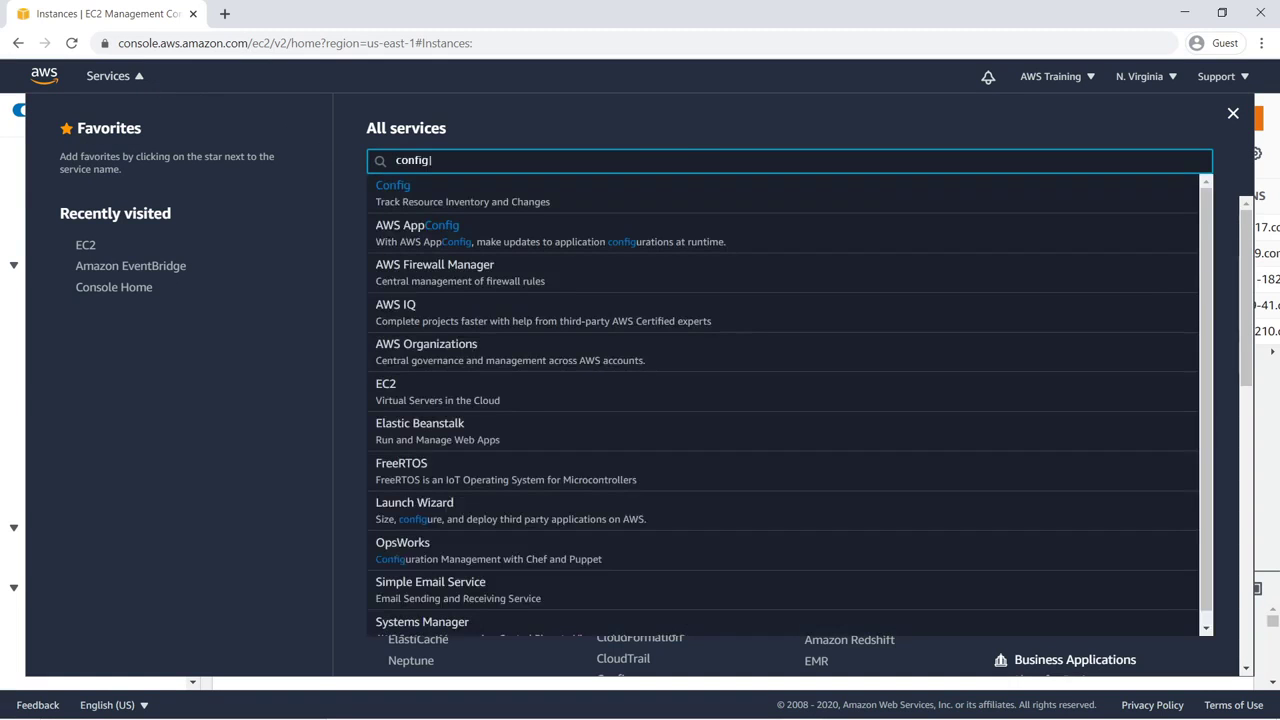
pyautogui.click(381, 192)
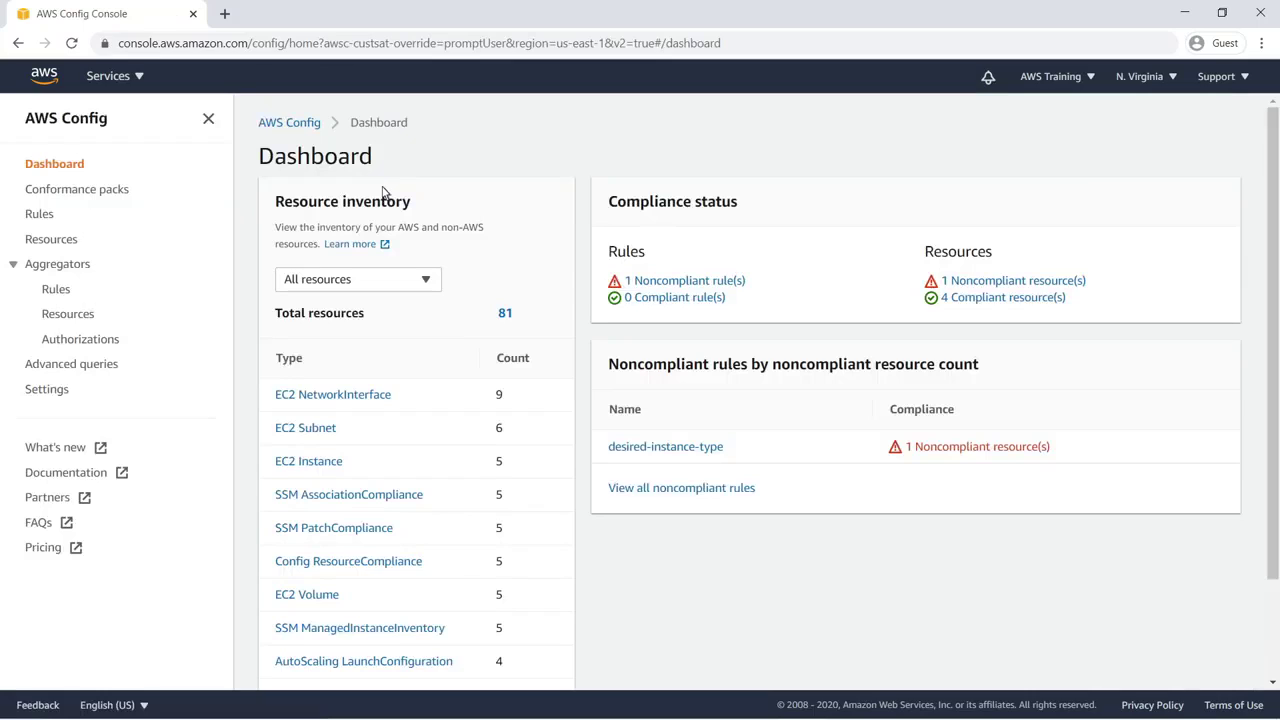
pyautogui.click(949, 288)
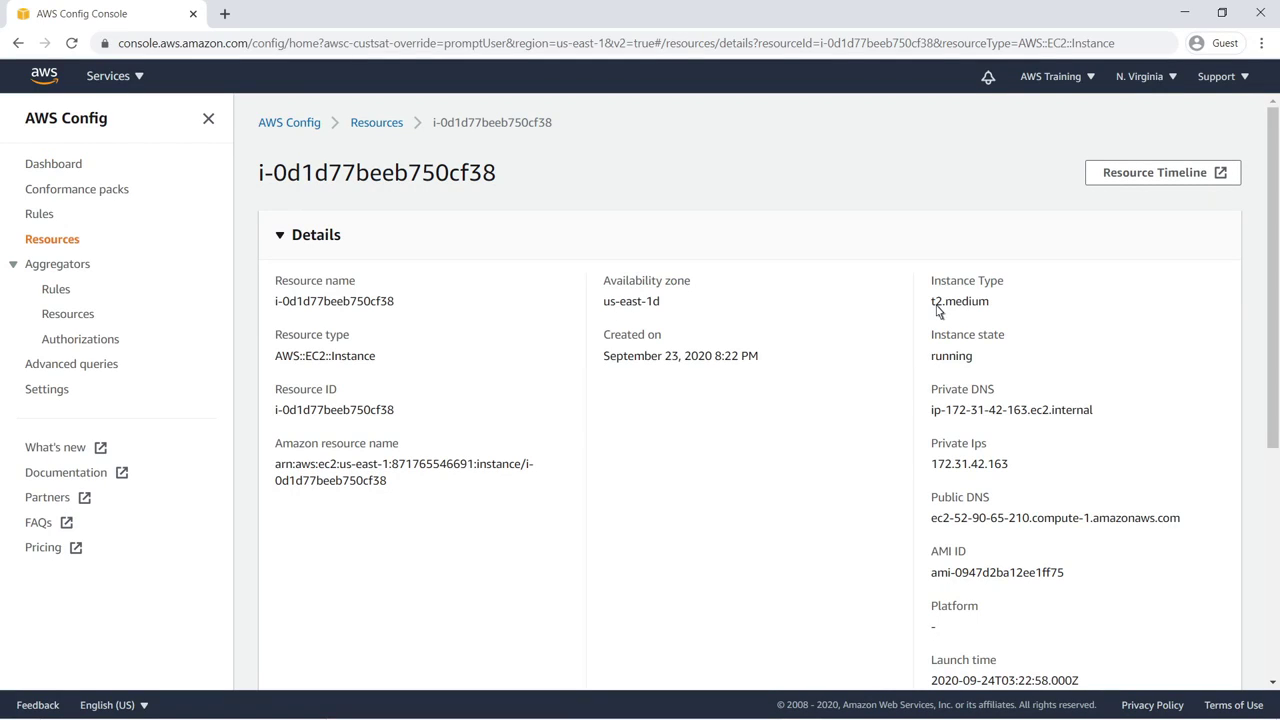
pyautogui.doubleClick(937, 307)
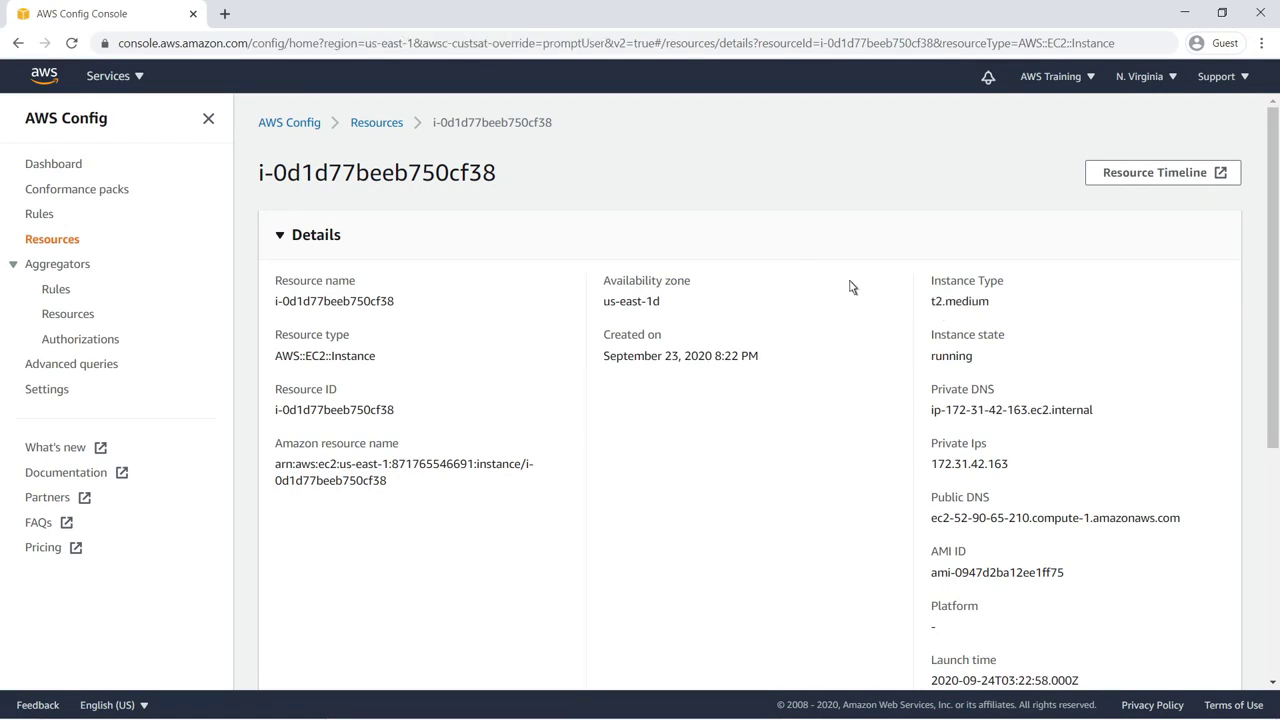
# Switch to Systems Manager and view the list of OpsItems in OpsCenter.
pyautogui.click(139, 80)
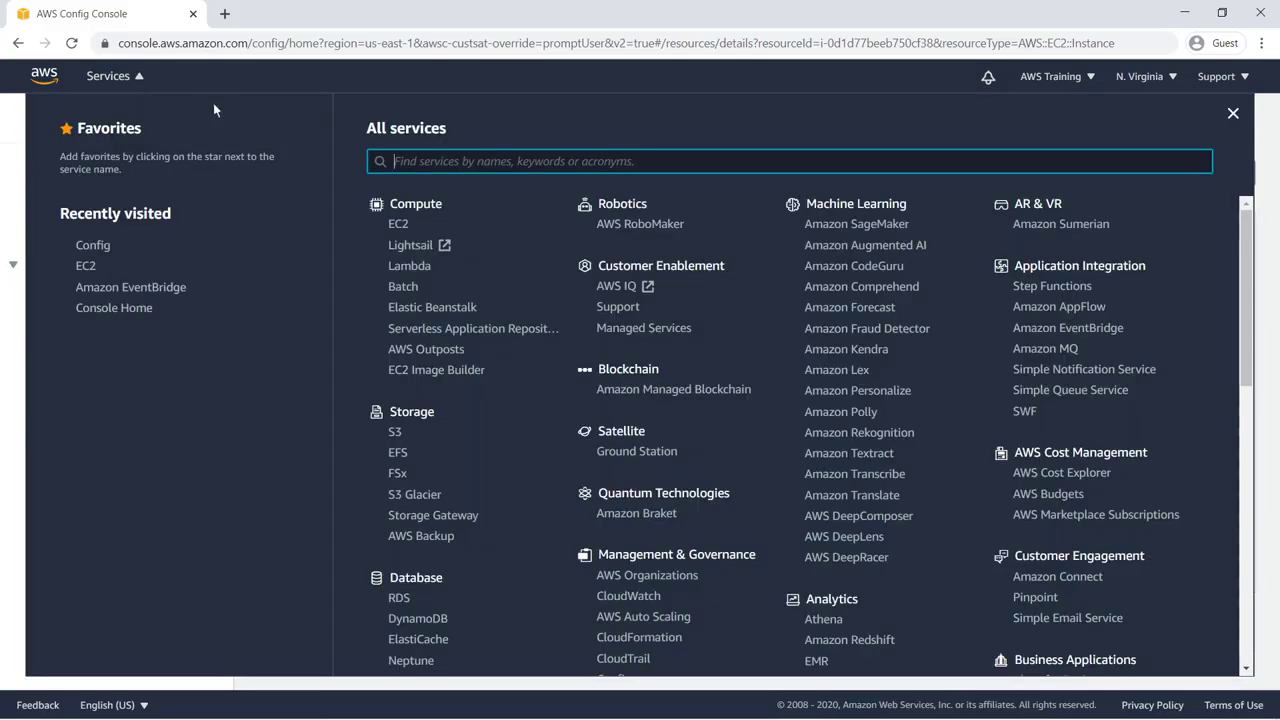
pyautogui.write('systems manager')
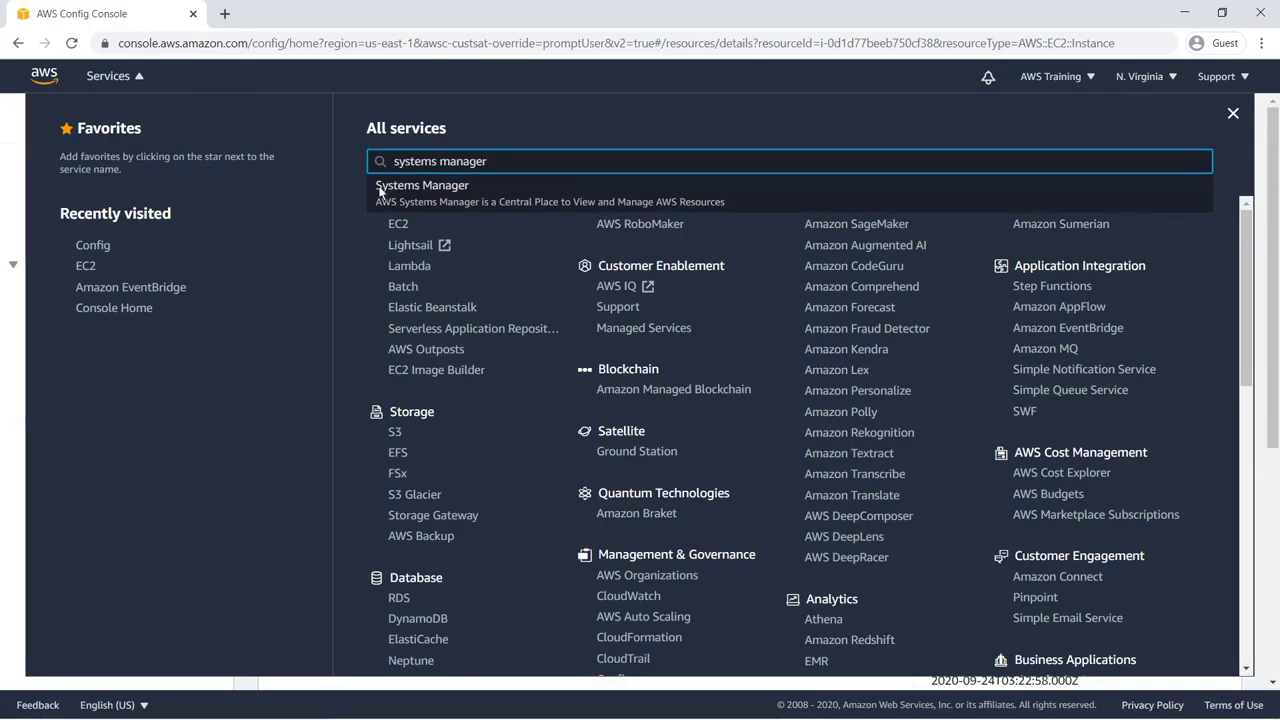
pyautogui.click(380, 193)
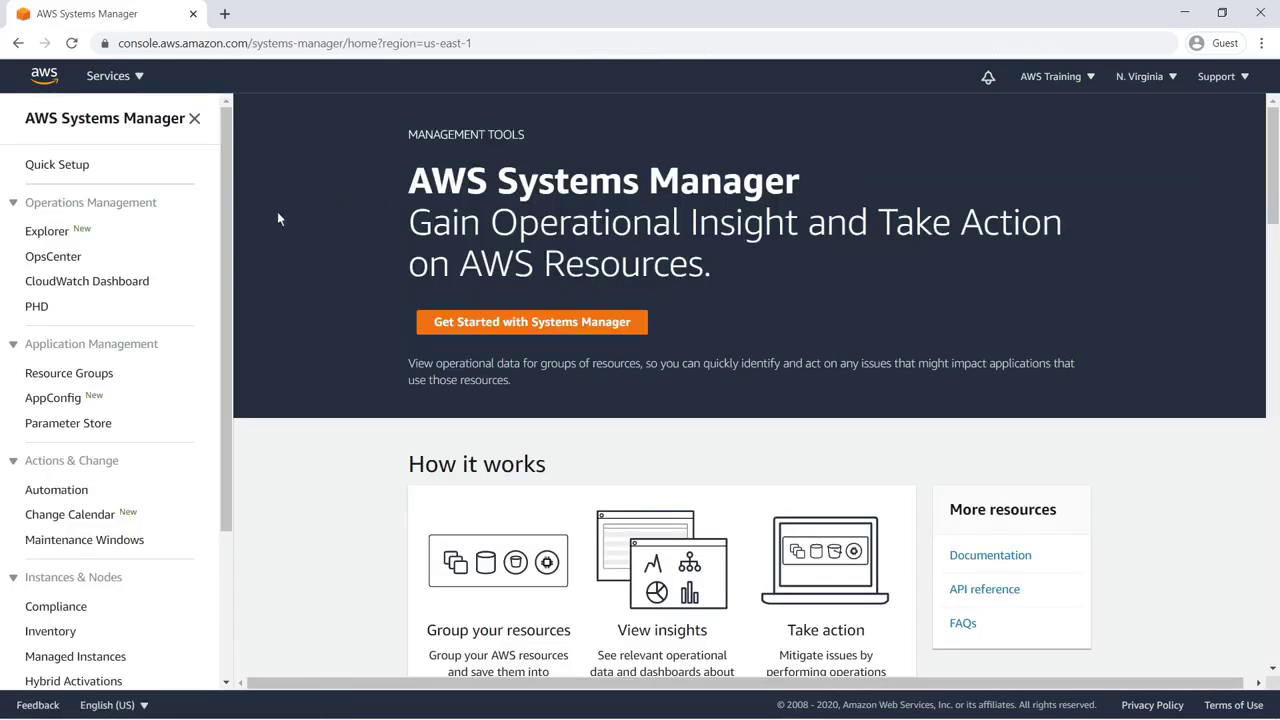
pyautogui.click(86, 260)
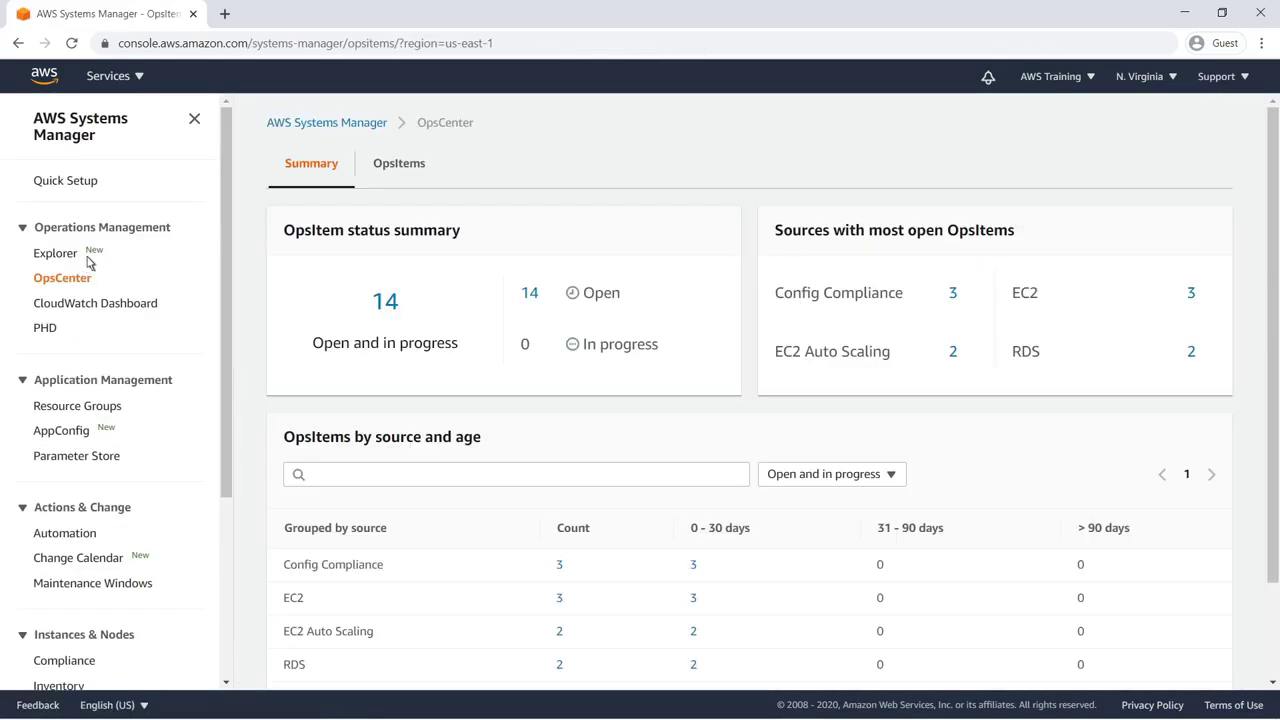
pyautogui.click(380, 169)
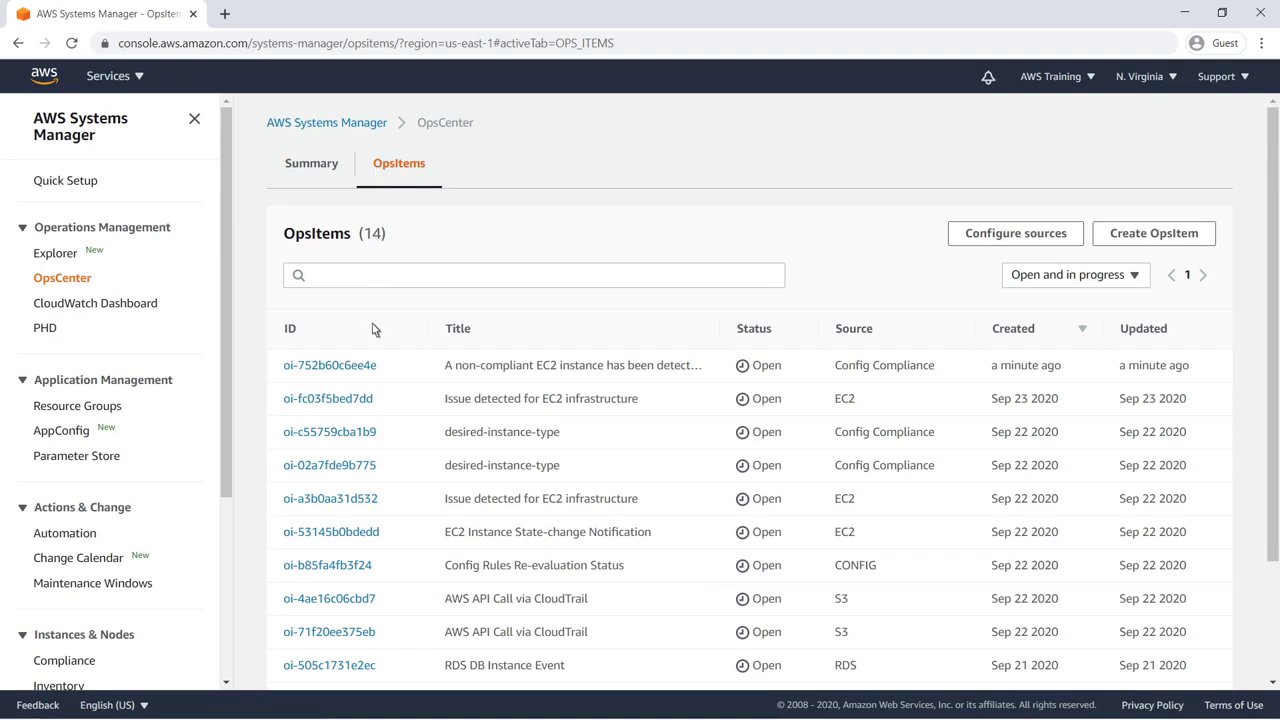
# Open the OpsItem "A non-compliant EC2 instance has been detected" and examine its OpsItem details and the related resource's CloudWatch metrics.
pyautogui.click(330, 366)
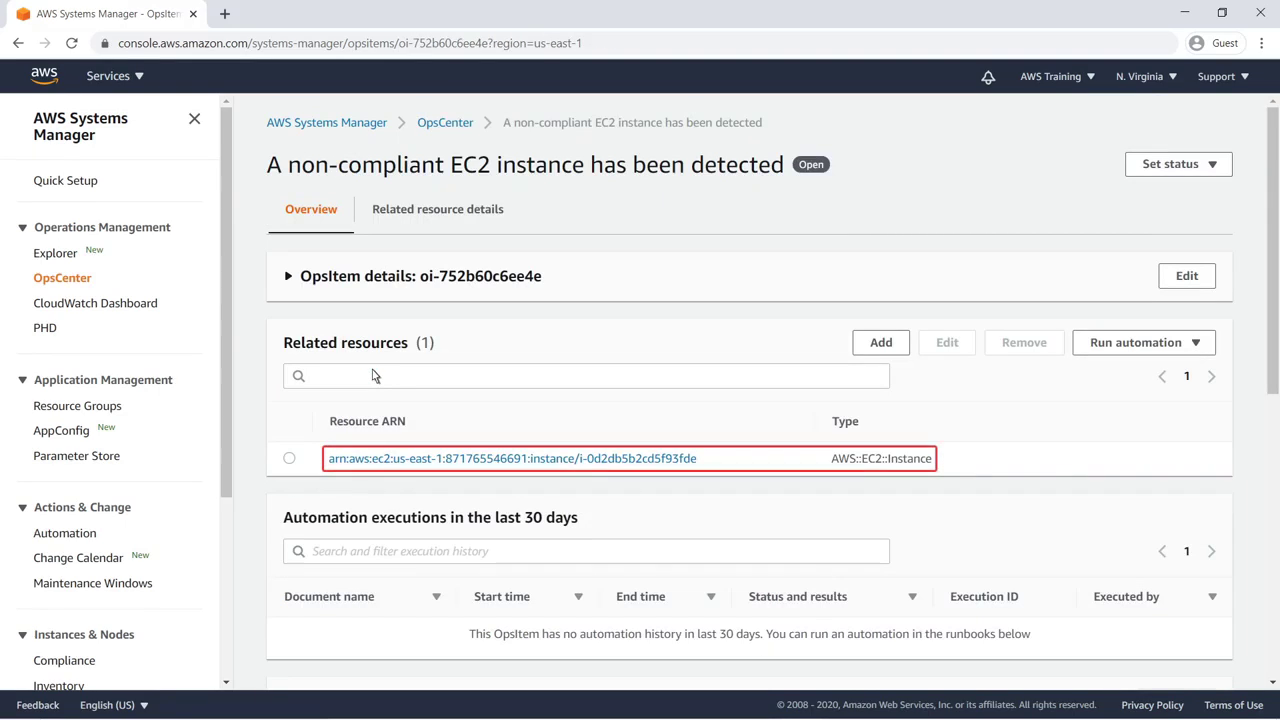
pyautogui.click(289, 276)
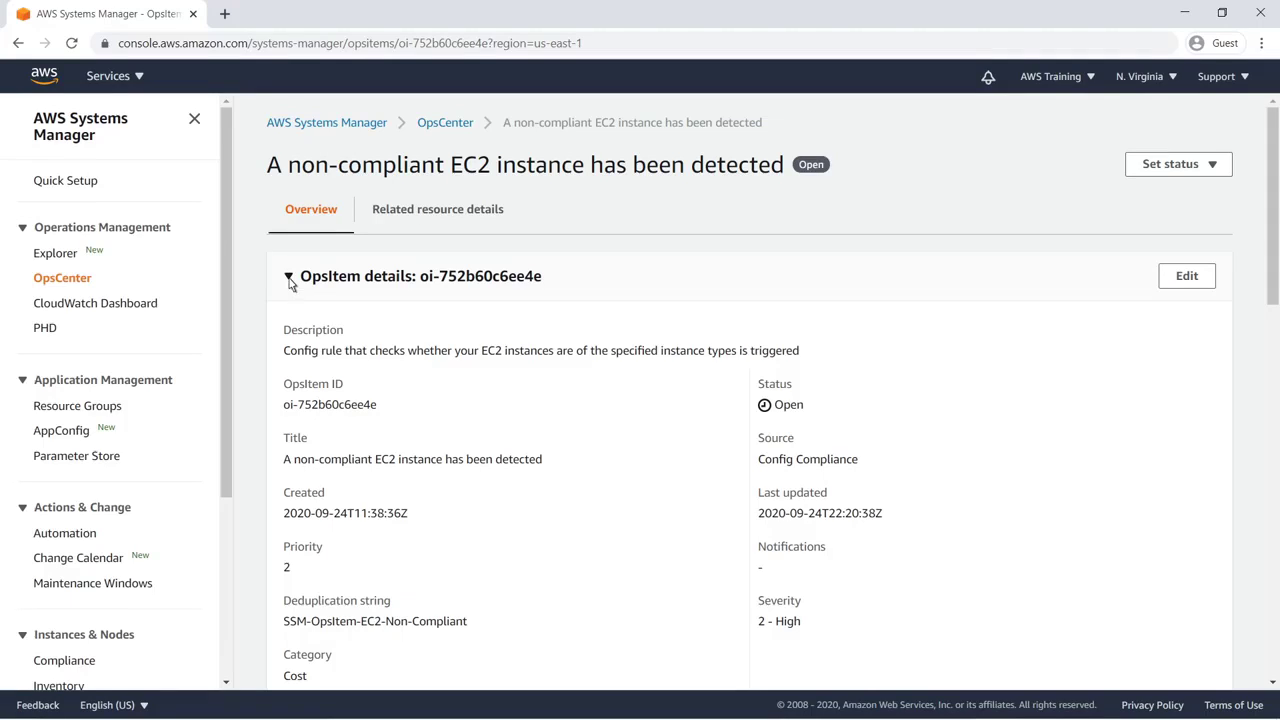
pyautogui.click(430, 210)
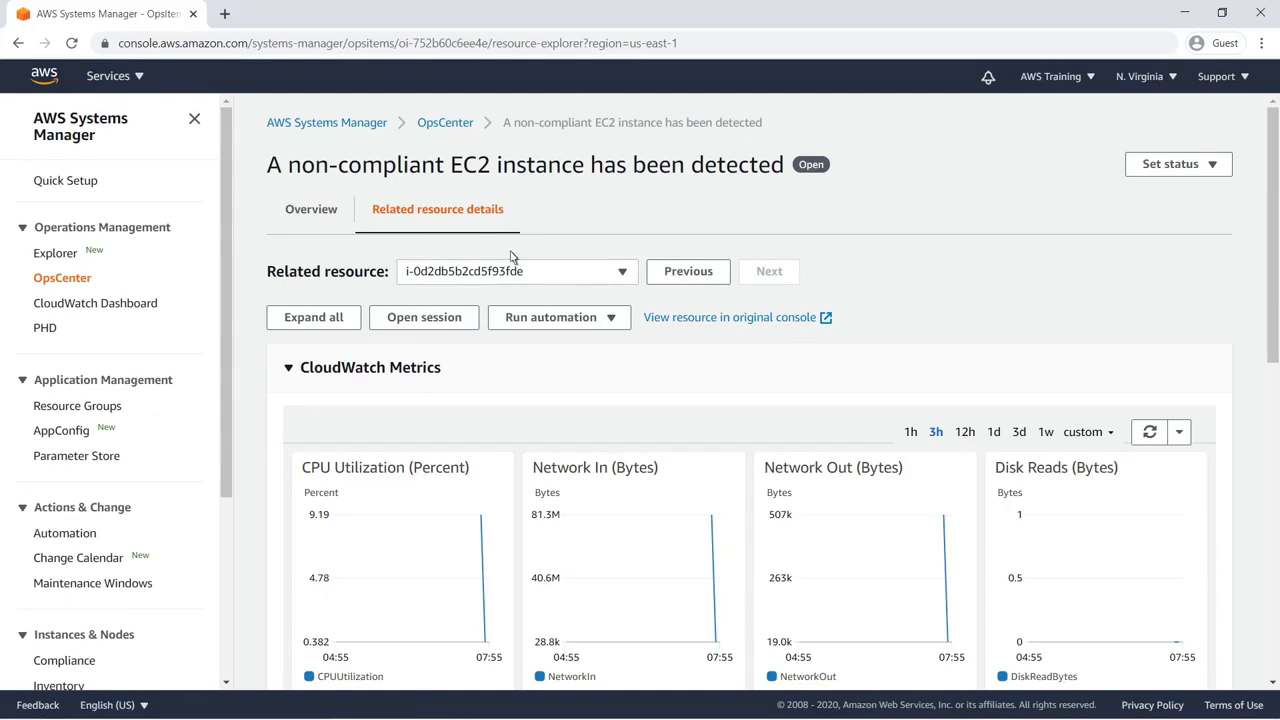
pyautogui.scroll(-7, 1272, 516)
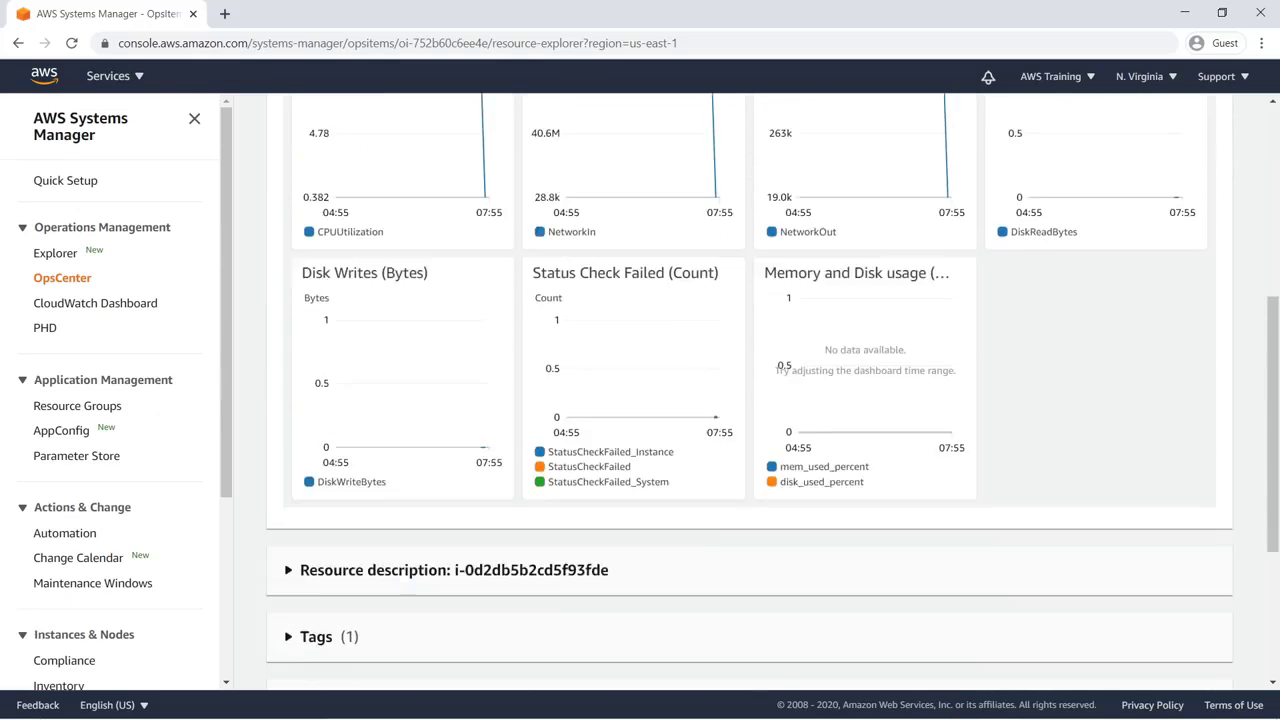